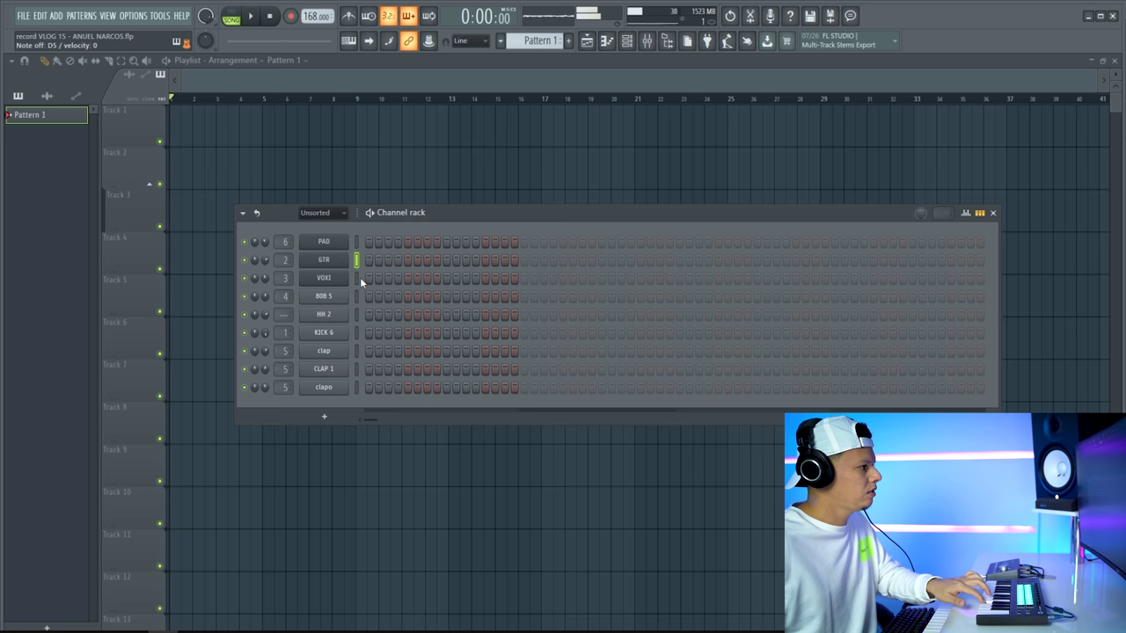
Program KICK 6 on step 1 and the clap, CLAP 1 and clapo channels on steps 9 and 15, and preview the pattern
left_click(358, 277)
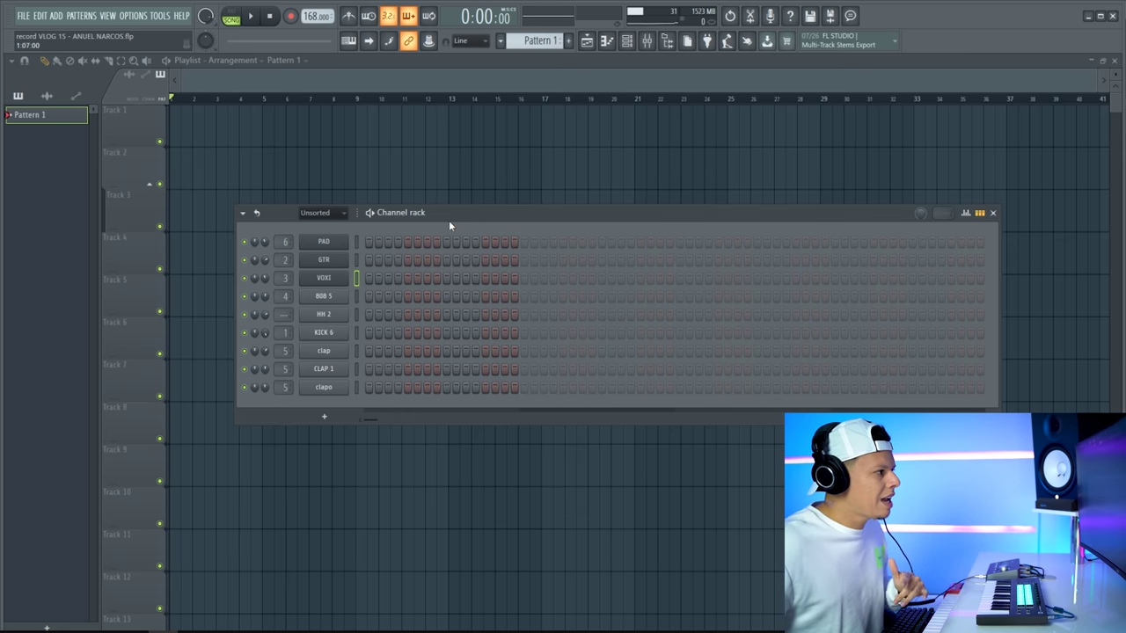
left_click_drag(471, 220, 465, 203)
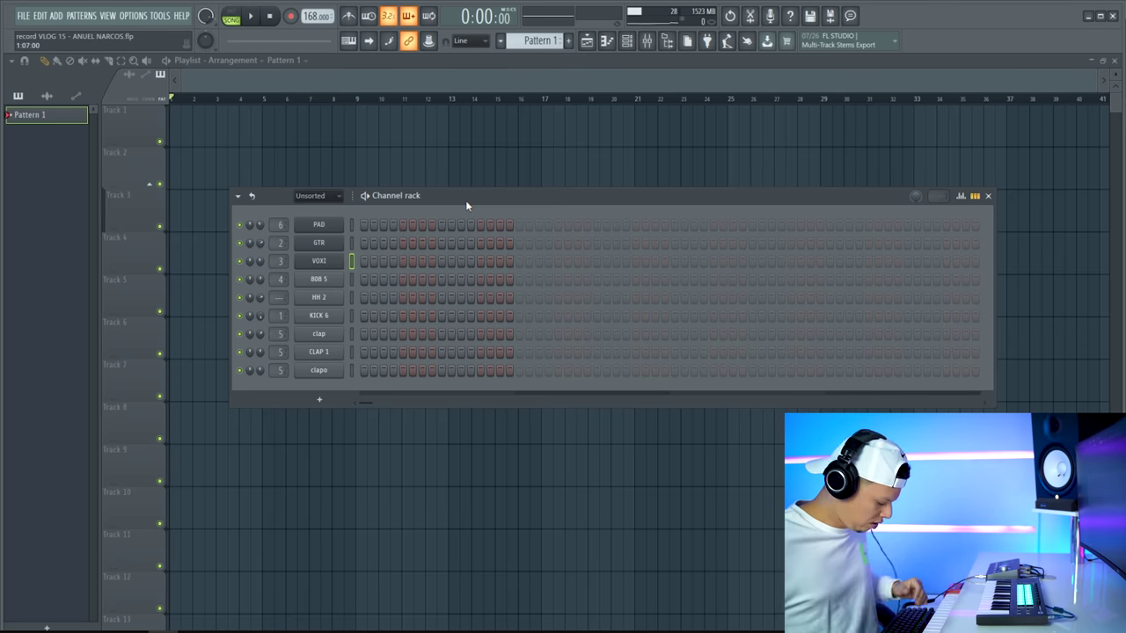
left_click(499, 371)
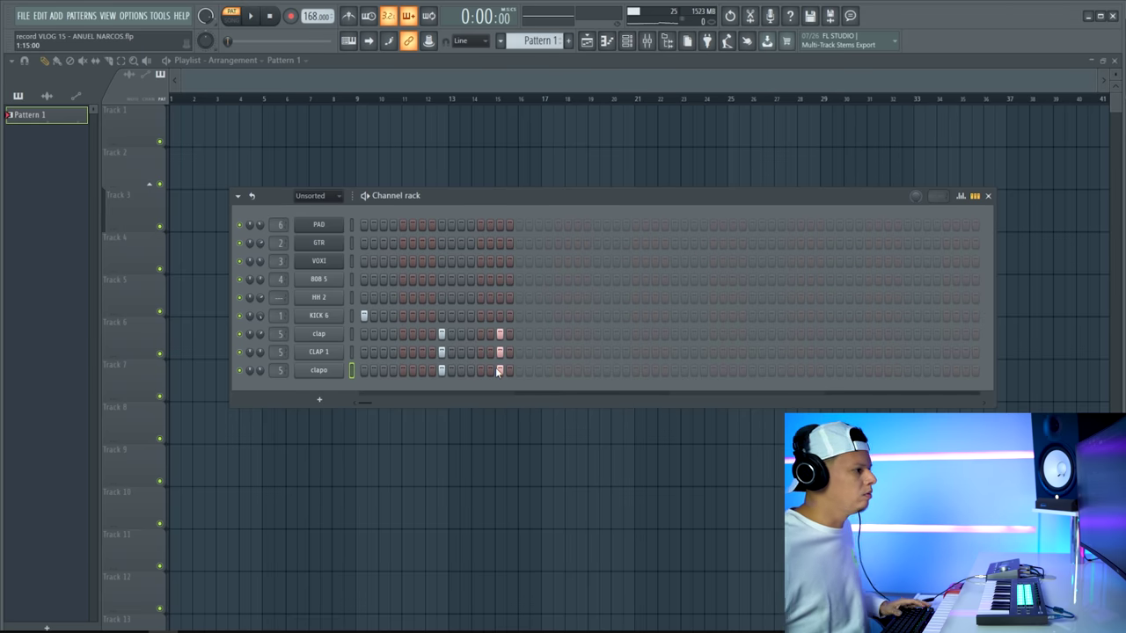
key("space")
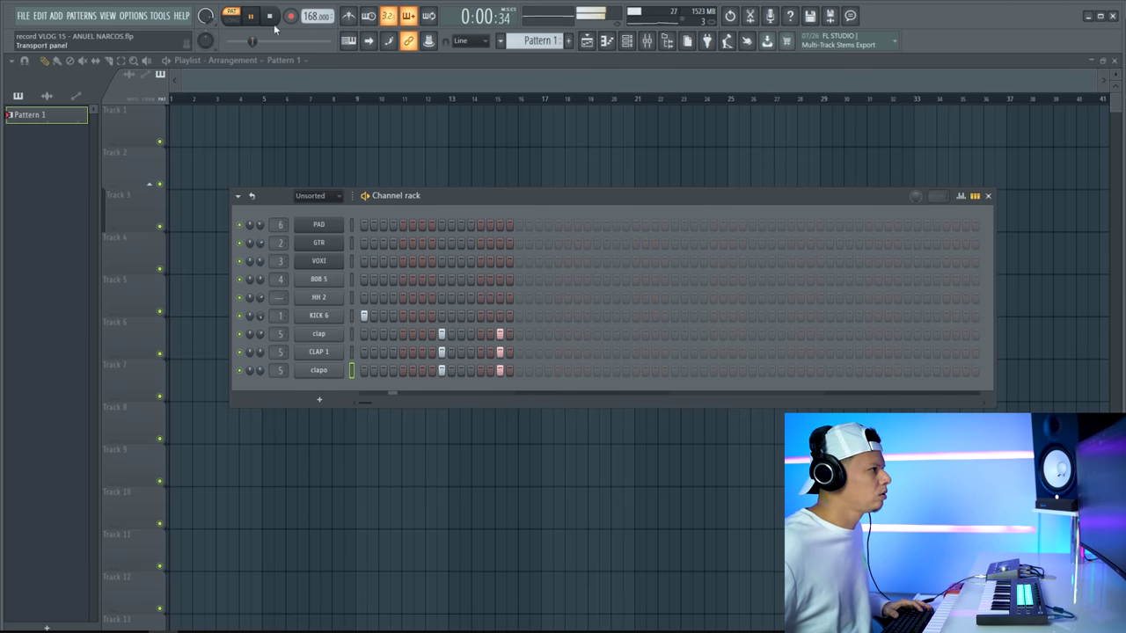
key("space")
left_click(350, 18)
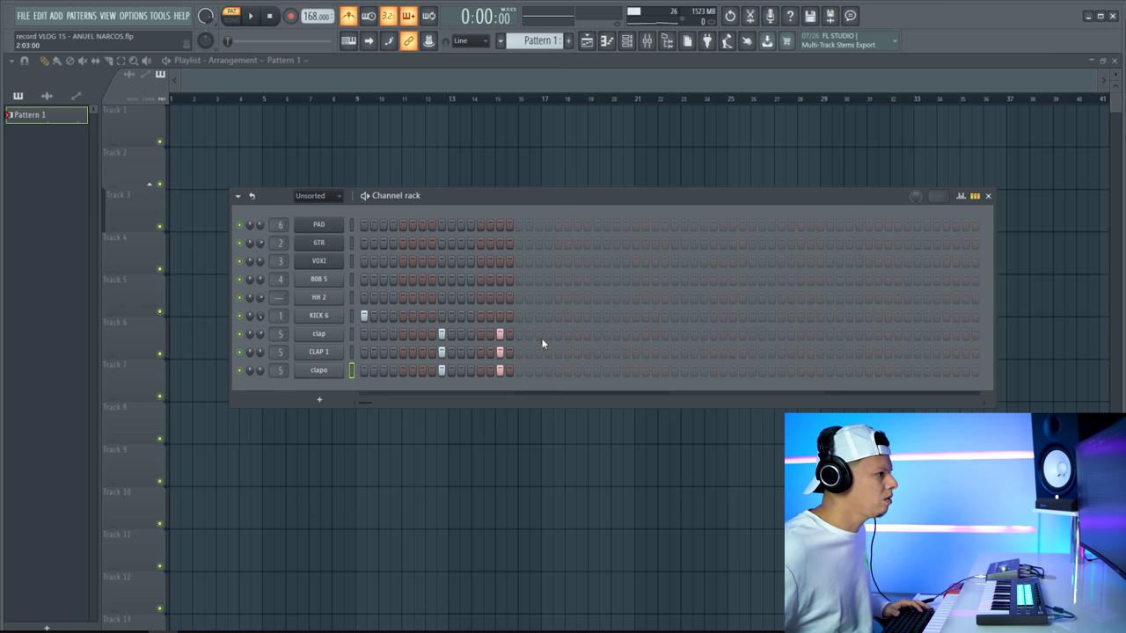
Add KICK 6 hits on steps 21 and 27 and hits on step 25 for the three clap channels, and preview the pattern
left_click(557, 317)
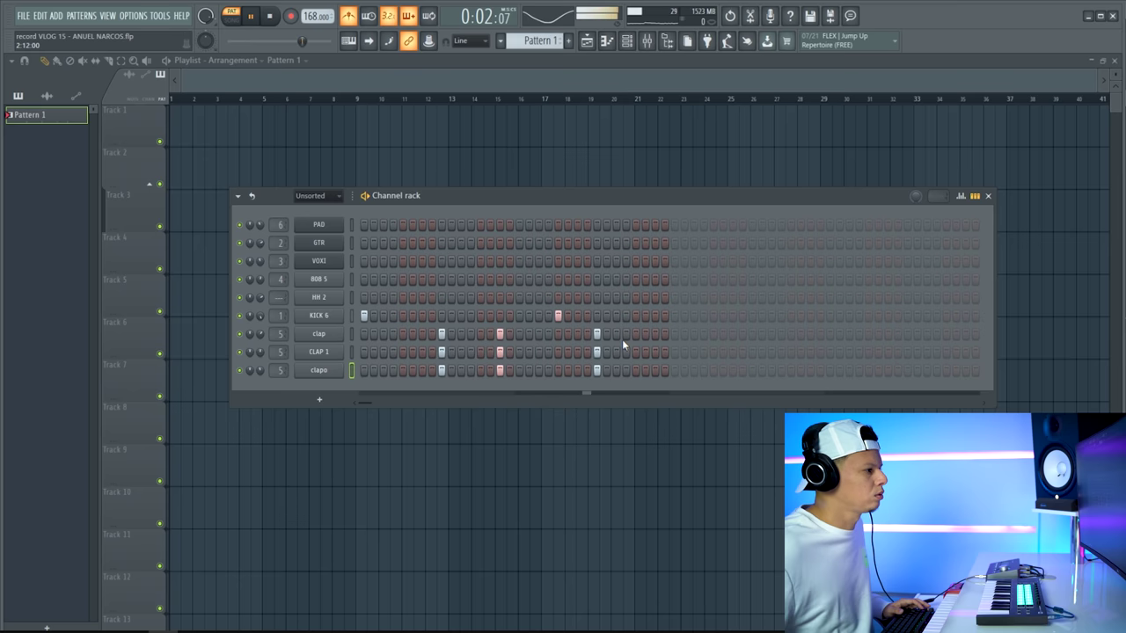
key("space")
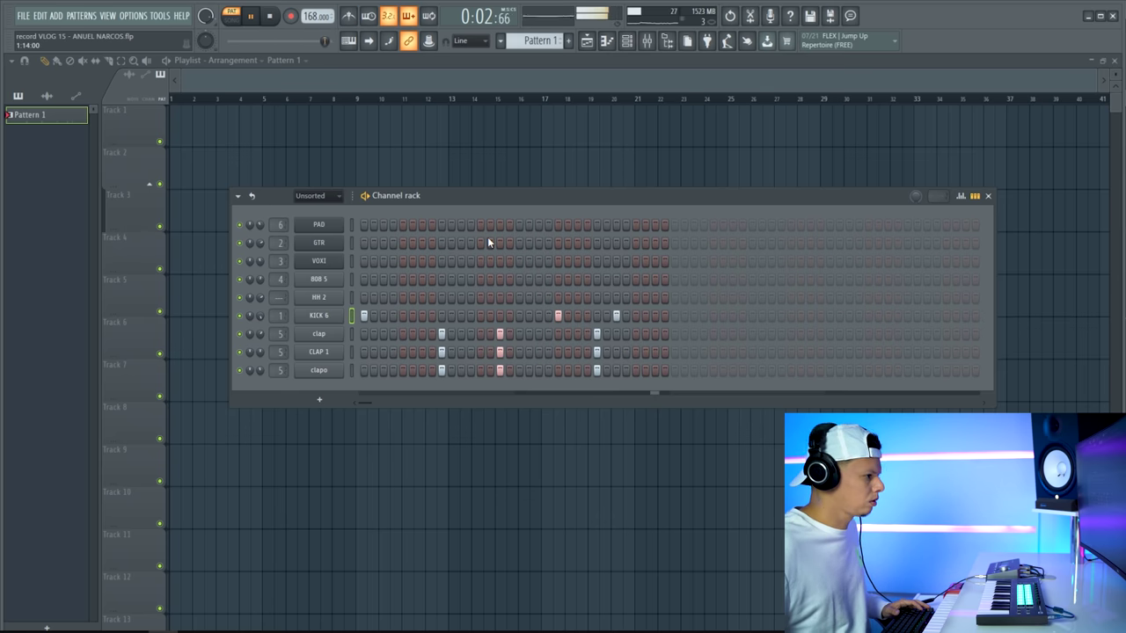
key("space")
right_click(335, 297)
left_click(366, 300)
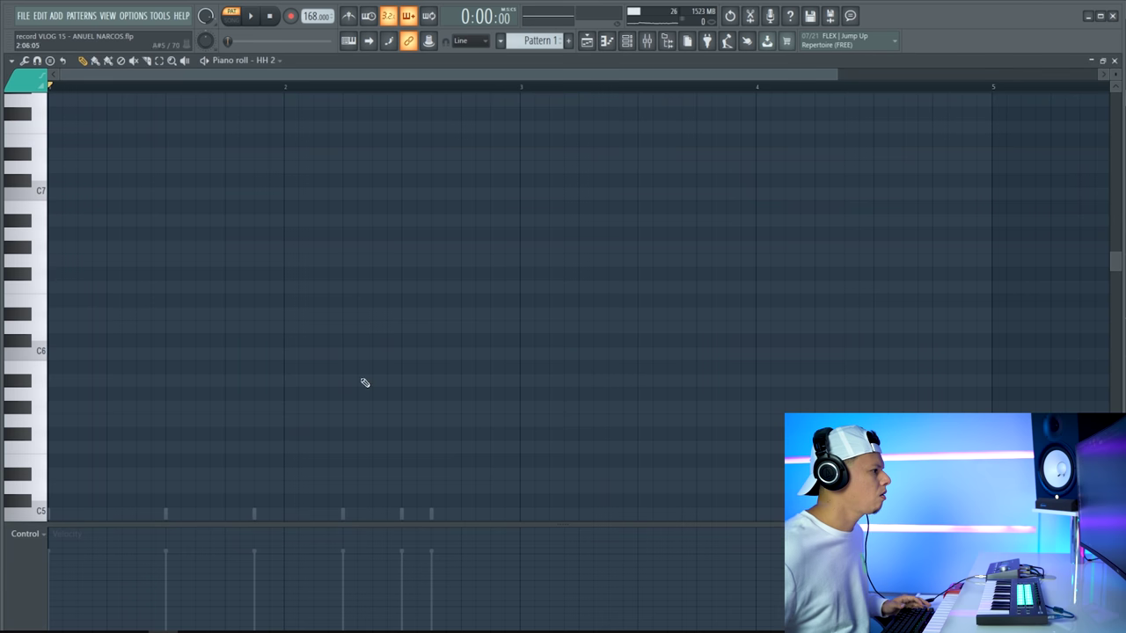
scroll(132, 339, "down", 3)
left_click(63, 353)
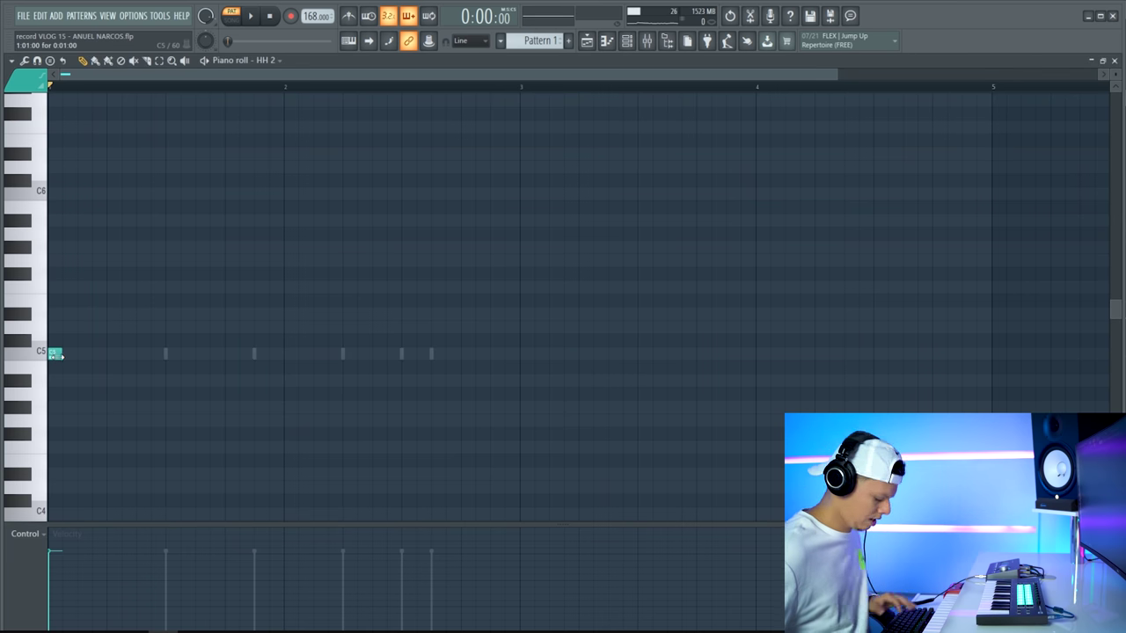
left_click(68, 358)
right_click(71, 358)
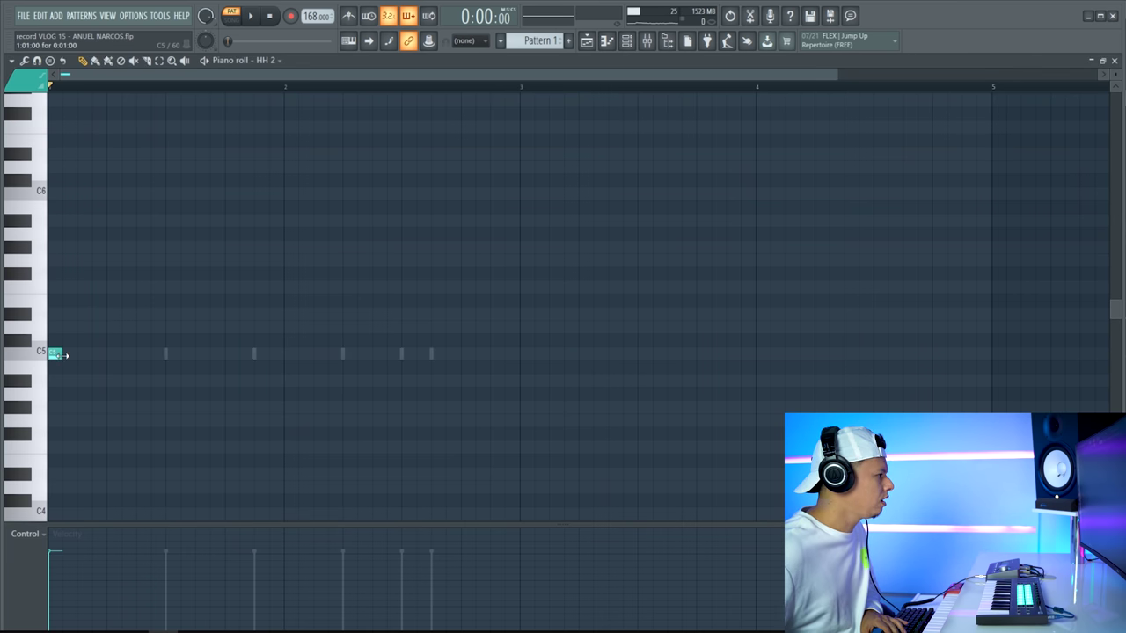
Fill the HH 2 channel with a hit on every second step
key("F6")
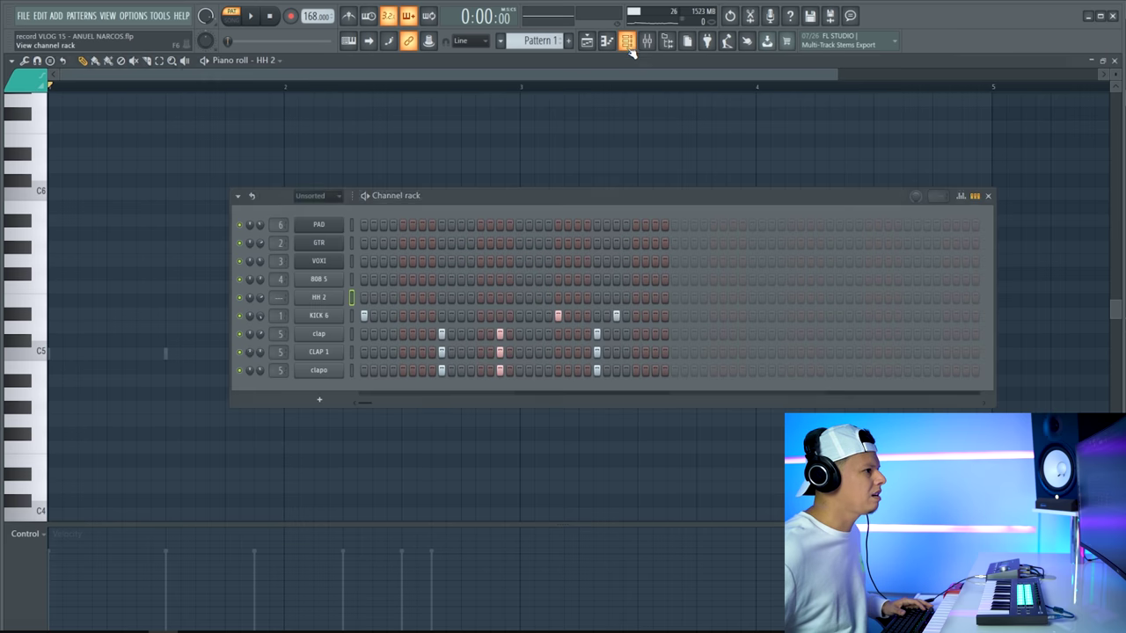
right_click(308, 297)
left_click(537, 341)
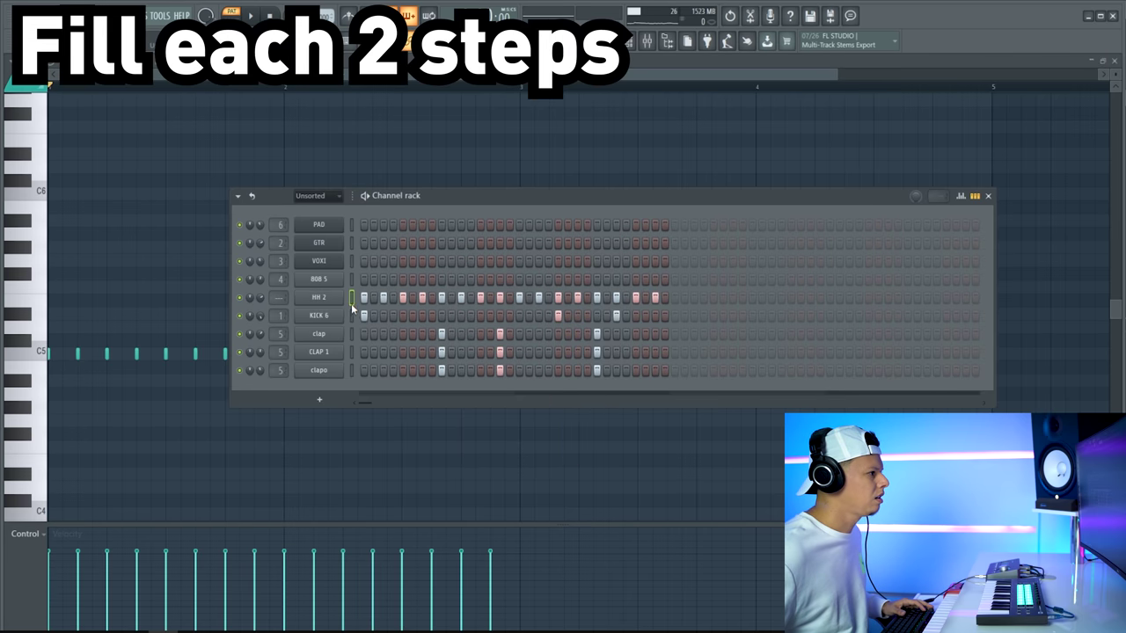
Play the pattern in the HH 2 piano roll and lower the second-to-last hi-hat note from C5 to G4
right_click(341, 299)
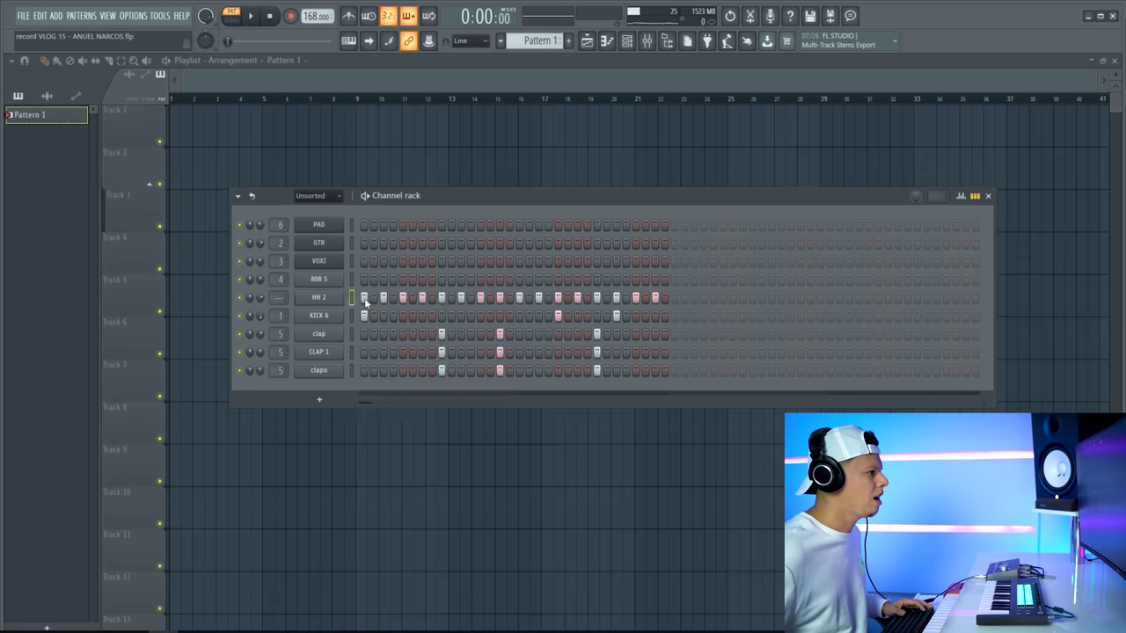
right_click(341, 299)
left_click(367, 298)
key("space")
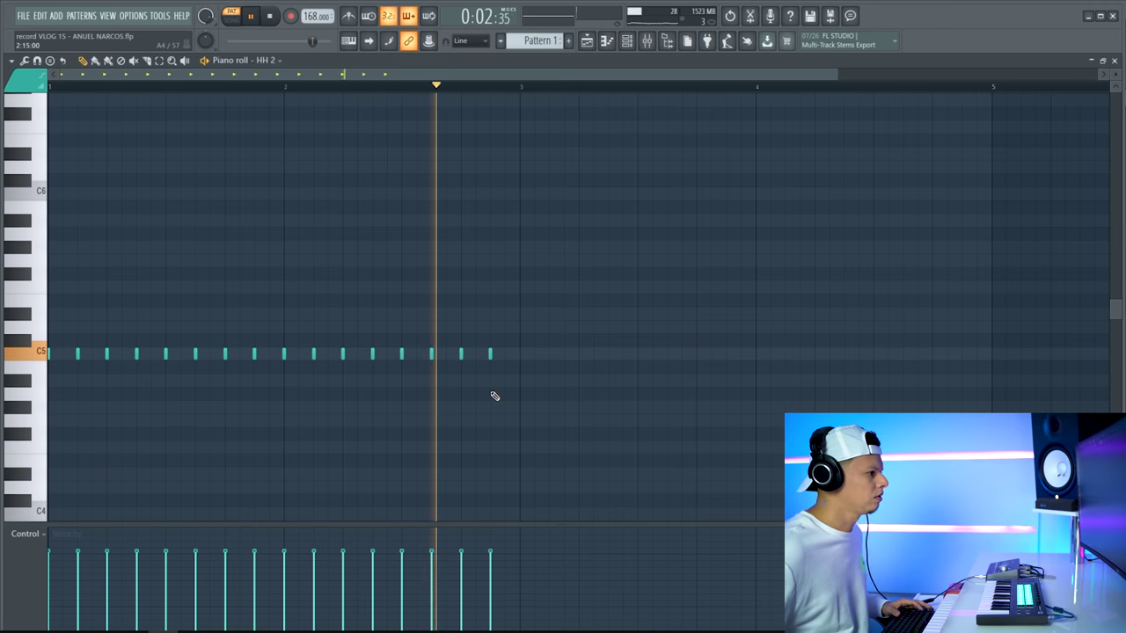
key("space")
left_click_drag(460, 355, 460, 420)
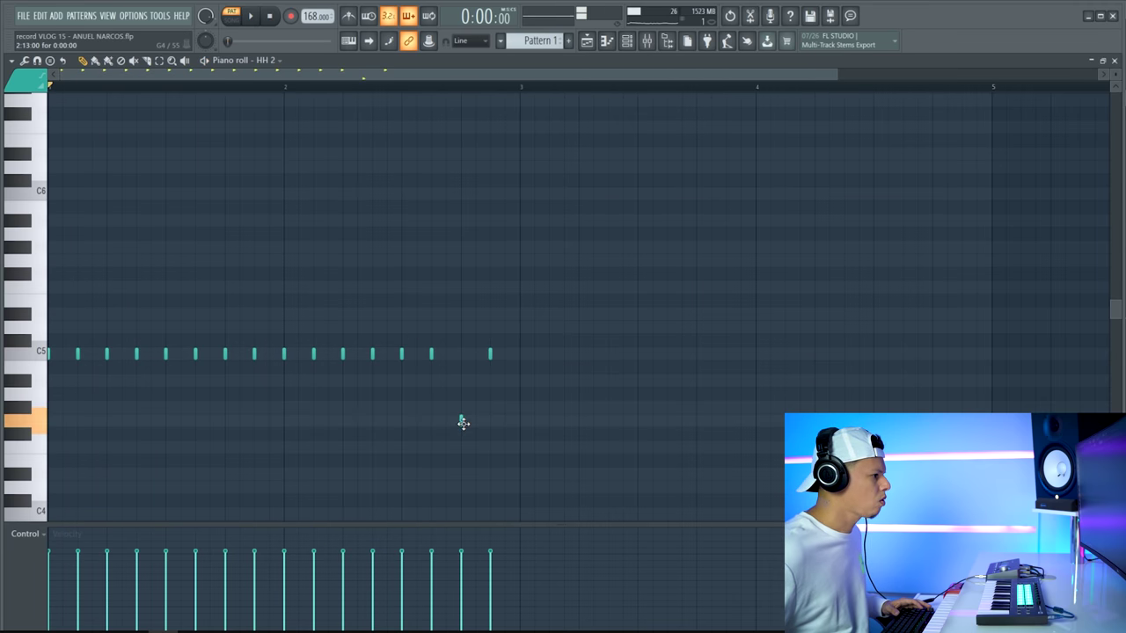
Set the snap to 1/4 step, add three more G4 notes right behind the lowered hi-hat to form a roll, and play it
left_click(470, 41)
left_click(470, 107)
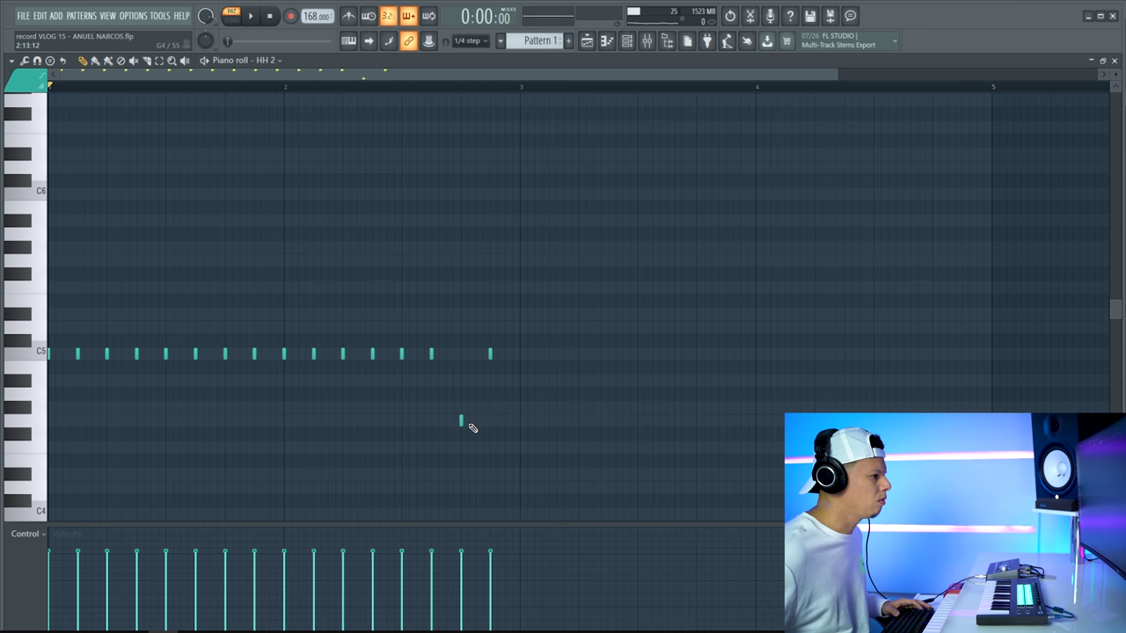
left_click(470, 422)
left_click(483, 422)
key("space")
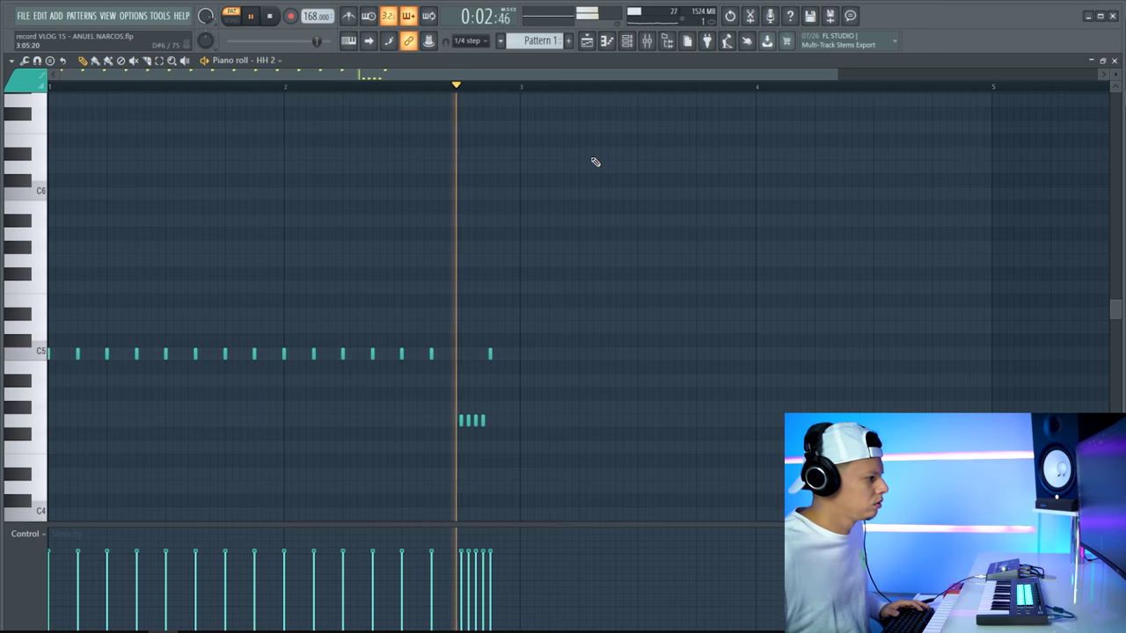
Stop playback, set the snap back to Line and place four consecutive Pattern 1 clips on Track 1 from bar 5 to bar 13
left_click(588, 43)
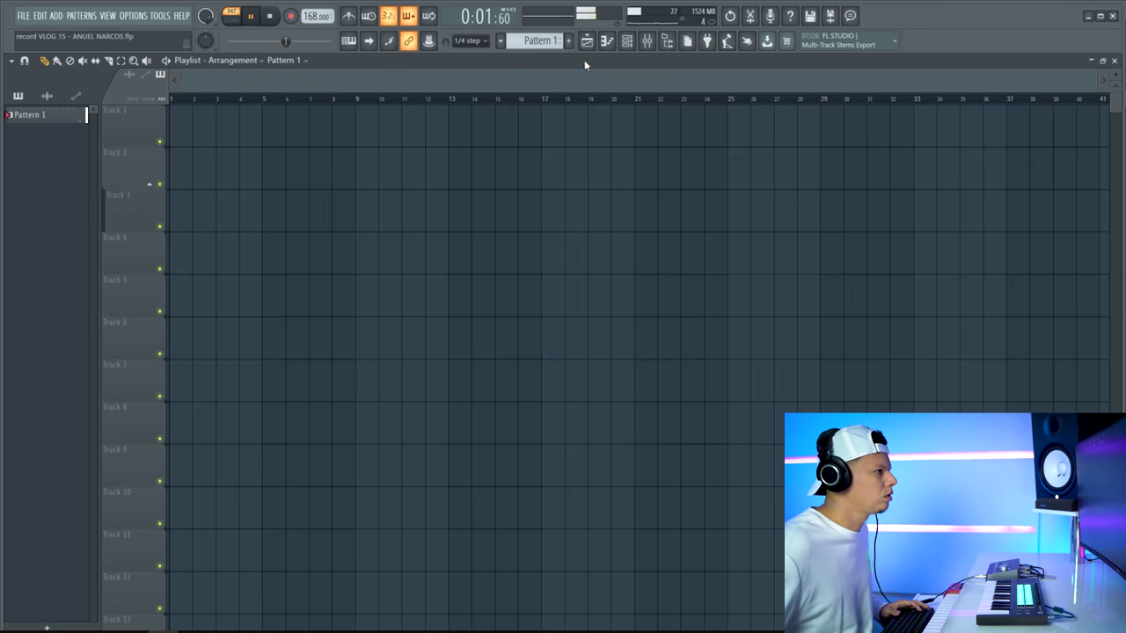
key("space")
left_click(469, 41)
left_click(461, 54)
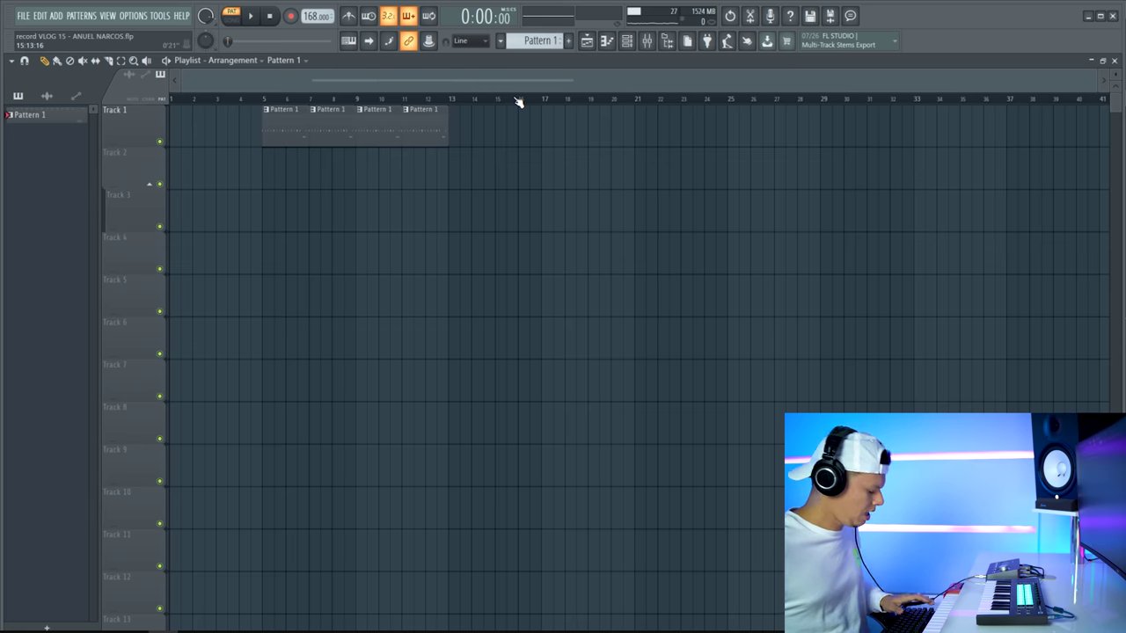
Create Pattern 2, draw an A4 note about nine steps long at the start of the 808 5 piano roll, and raise its velocity to maximum
key("F4")
left_click(625, 44)
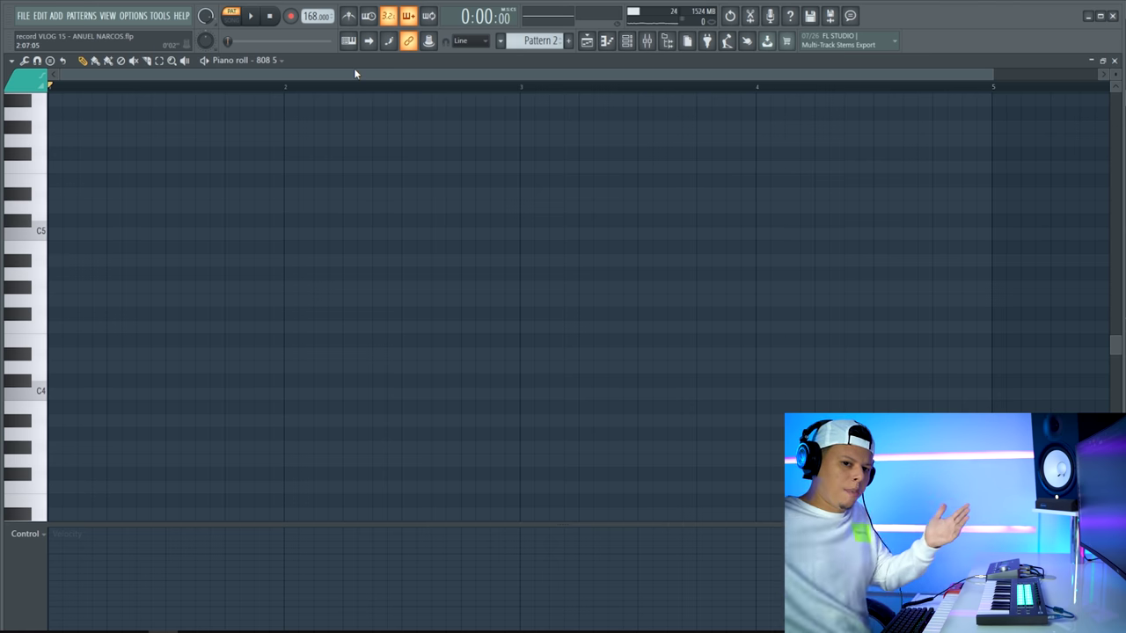
left_click(56, 278)
left_click_drag(58, 278, 182, 278)
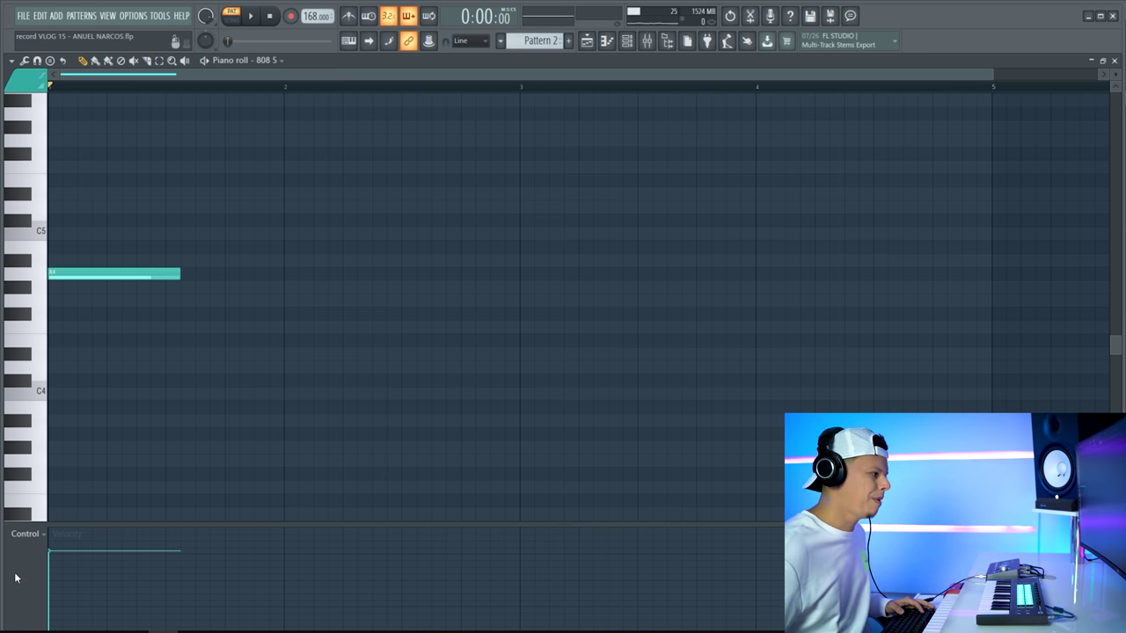
left_click_drag(55, 574, 130, 361)
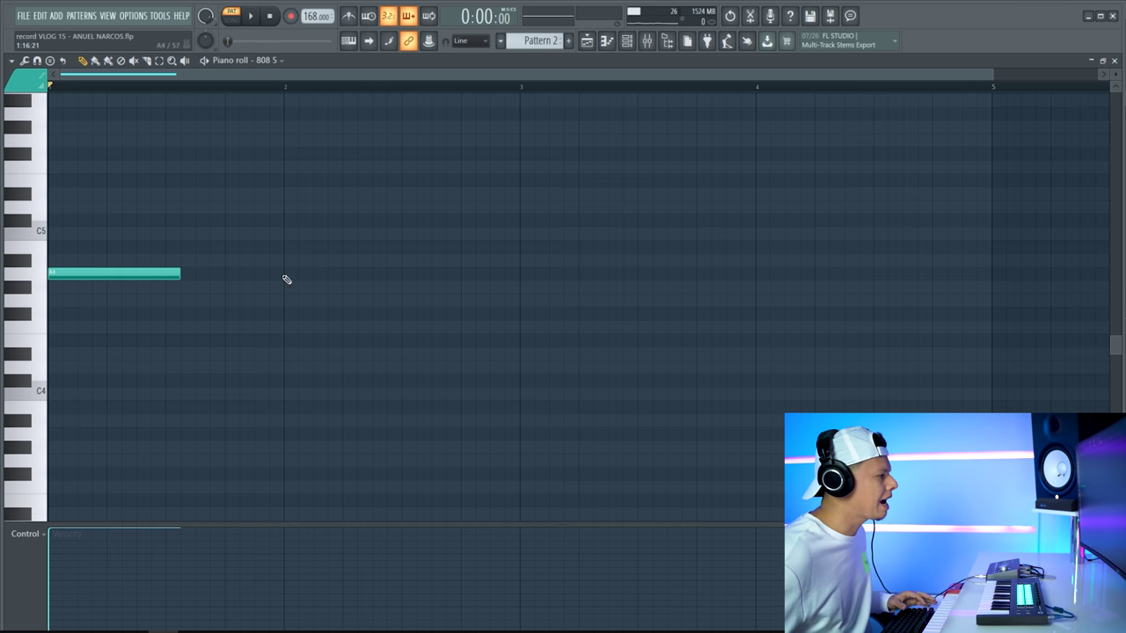
Place Pattern 2 on Track 2 at bar 5 and copy the KICK 6 steps from Pattern 1 into Pattern 2
key("space")
key("space")
key("Escape")
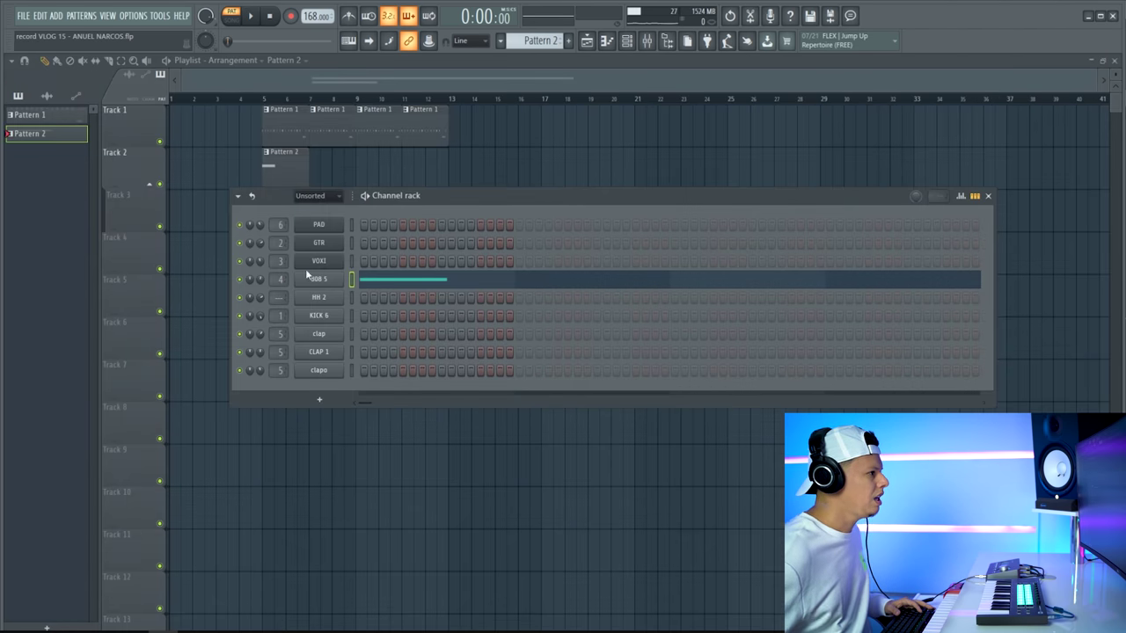
key("KP_Subtract")
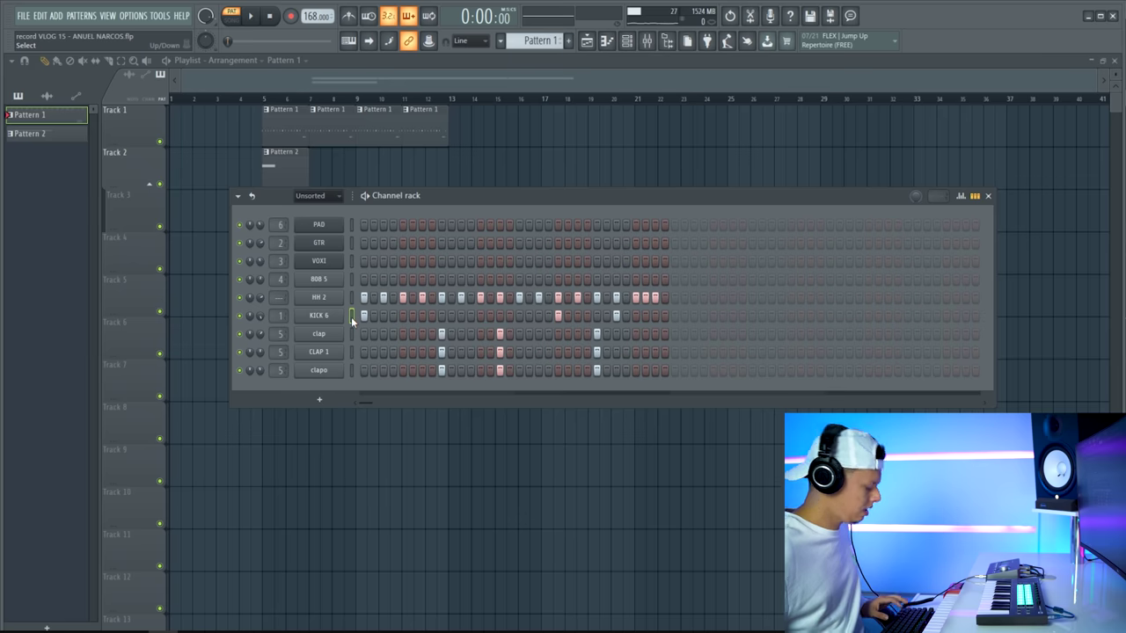
key("KP_Add")
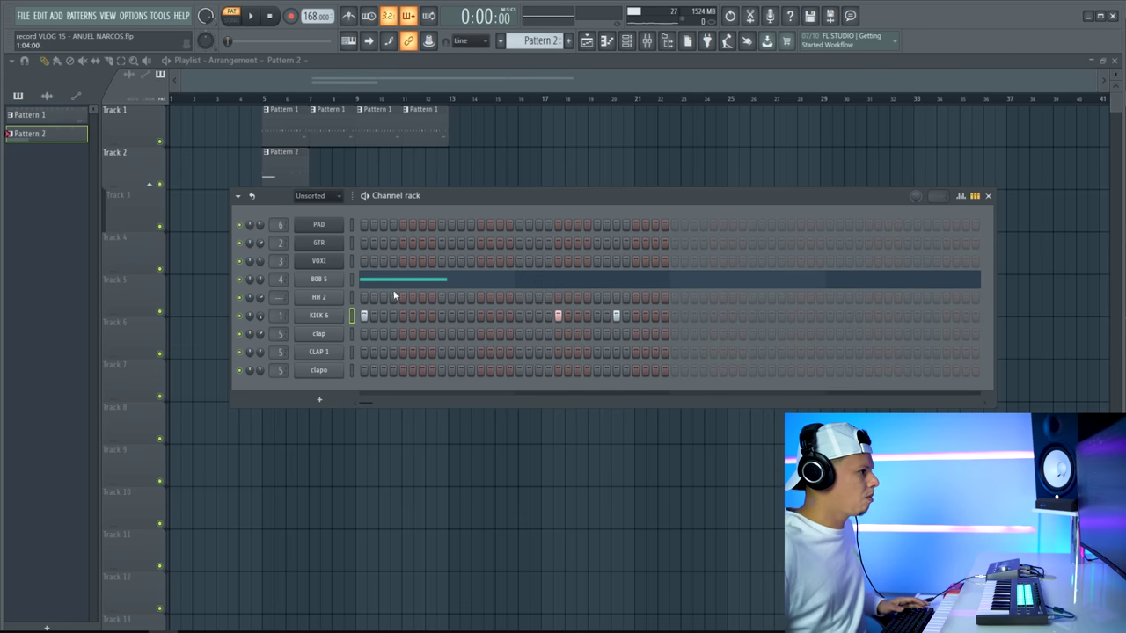
Shorten the first 808 5 note to eight steps and add five-step A4 notes under the second and third kicks
left_click(407, 281)
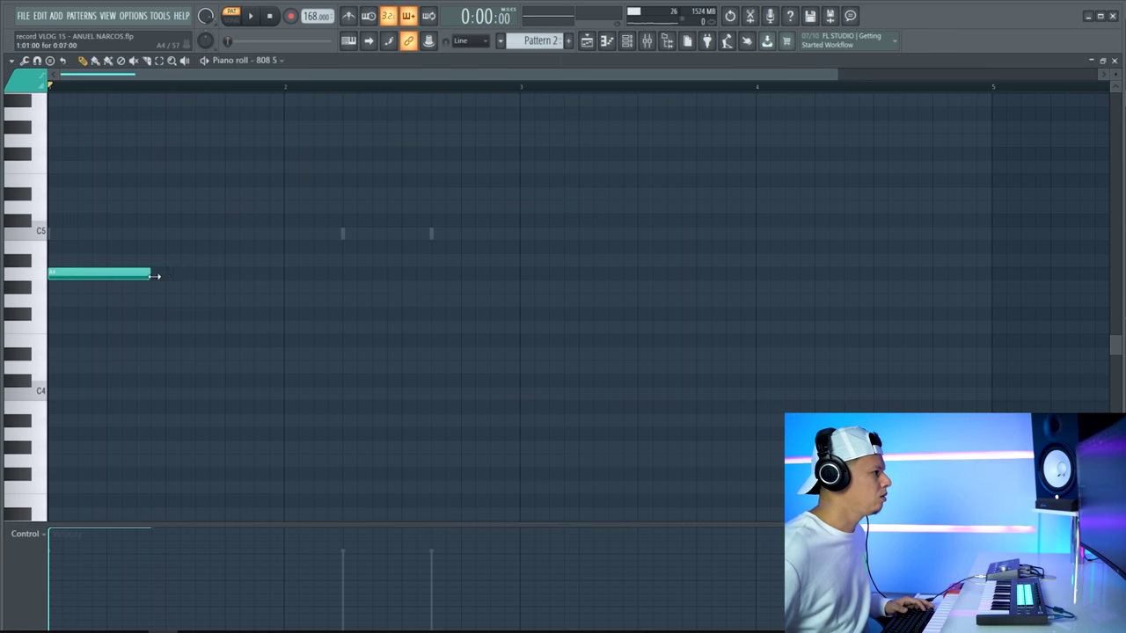
key("space")
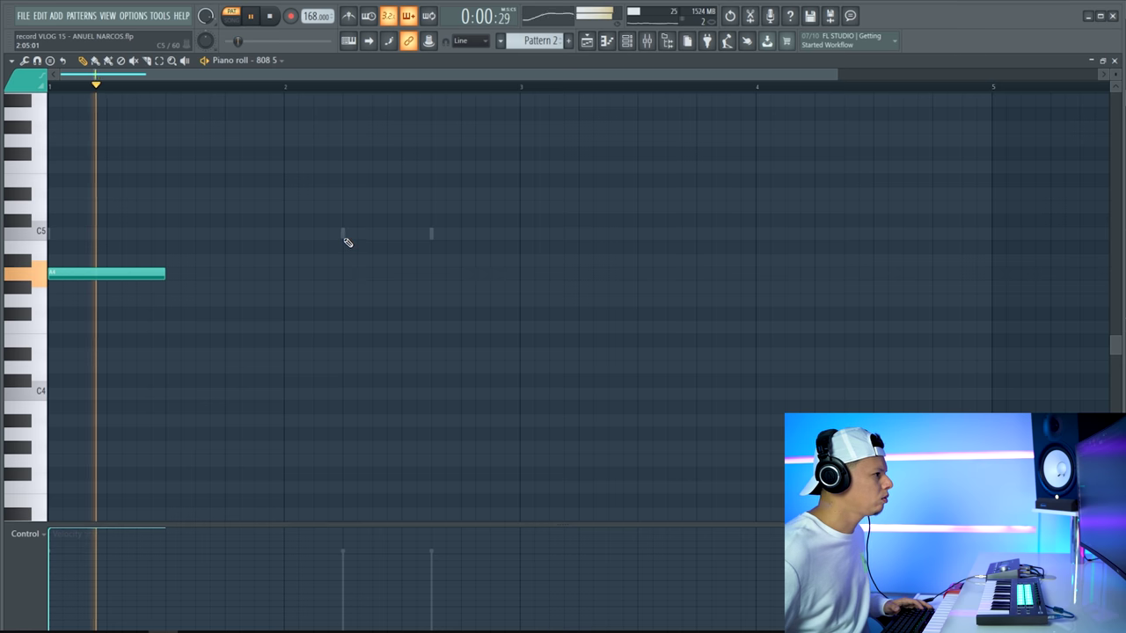
left_click(343, 233)
left_click_drag(459, 234, 379, 278)
key("space")
key("space")
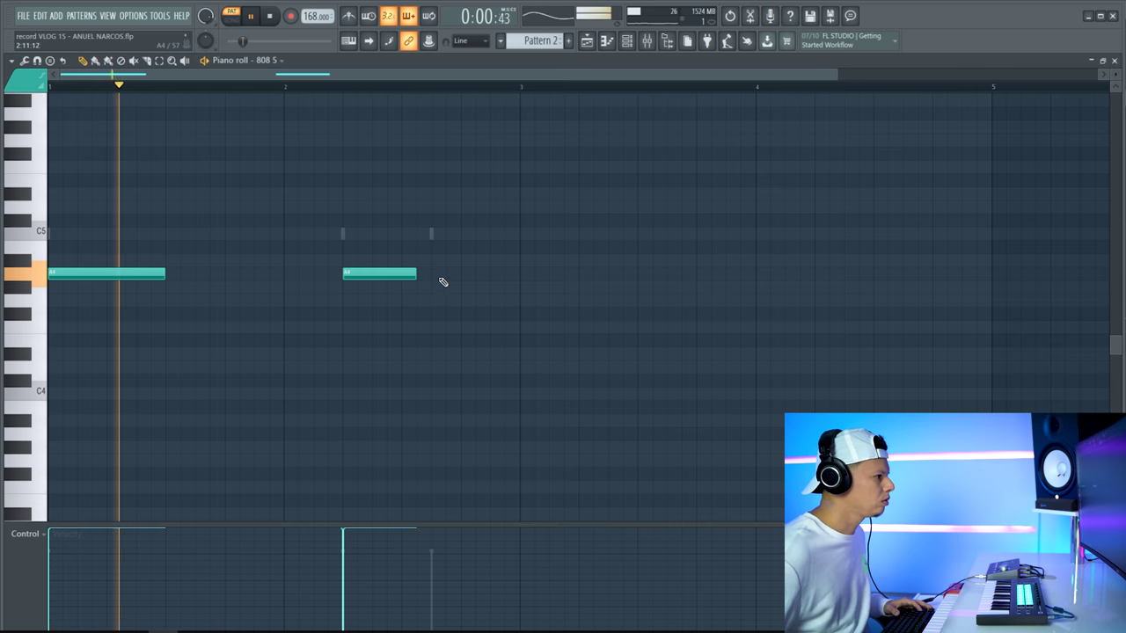
left_click(464, 274)
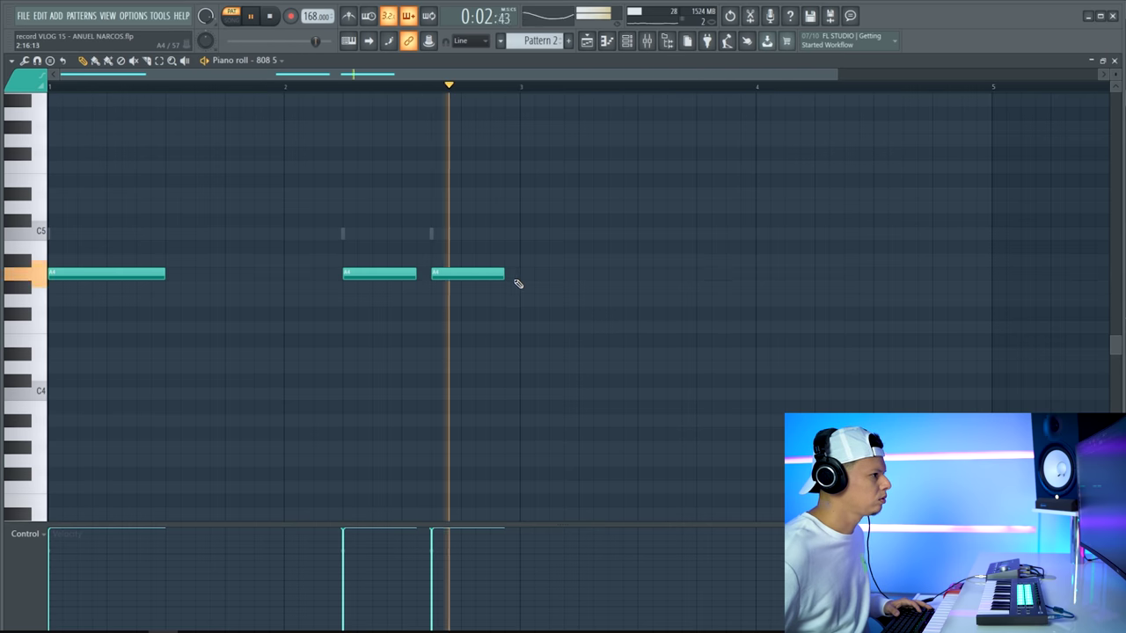
Duplicate the three KICK 6 notes of Pattern 2 into bars 3 and 4 in the piano roll
key("F6")
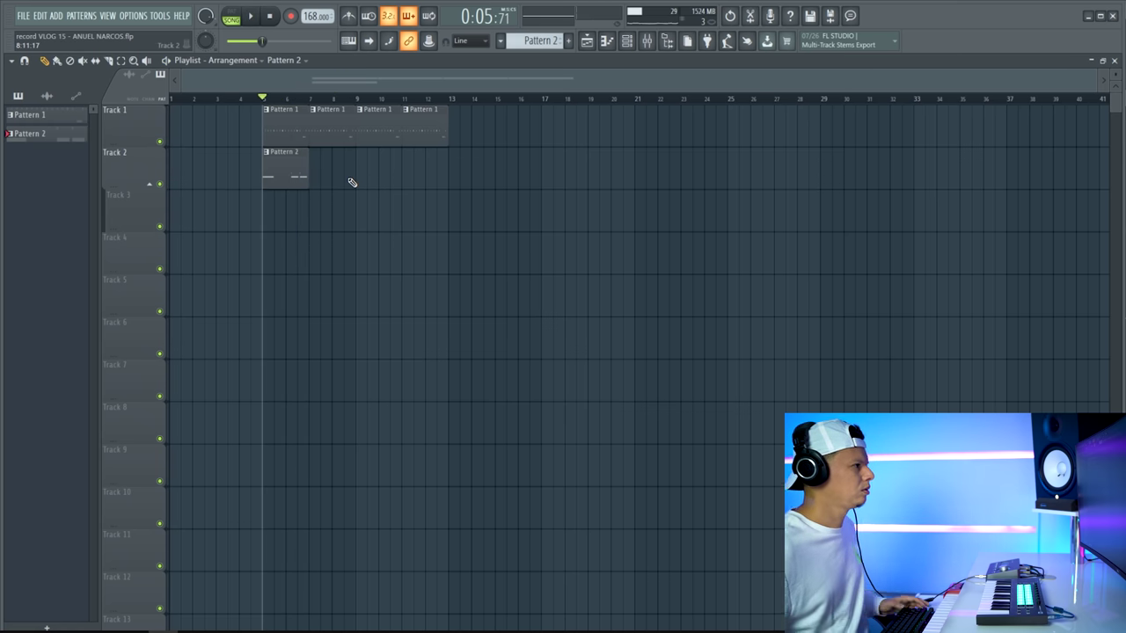
key("F6")
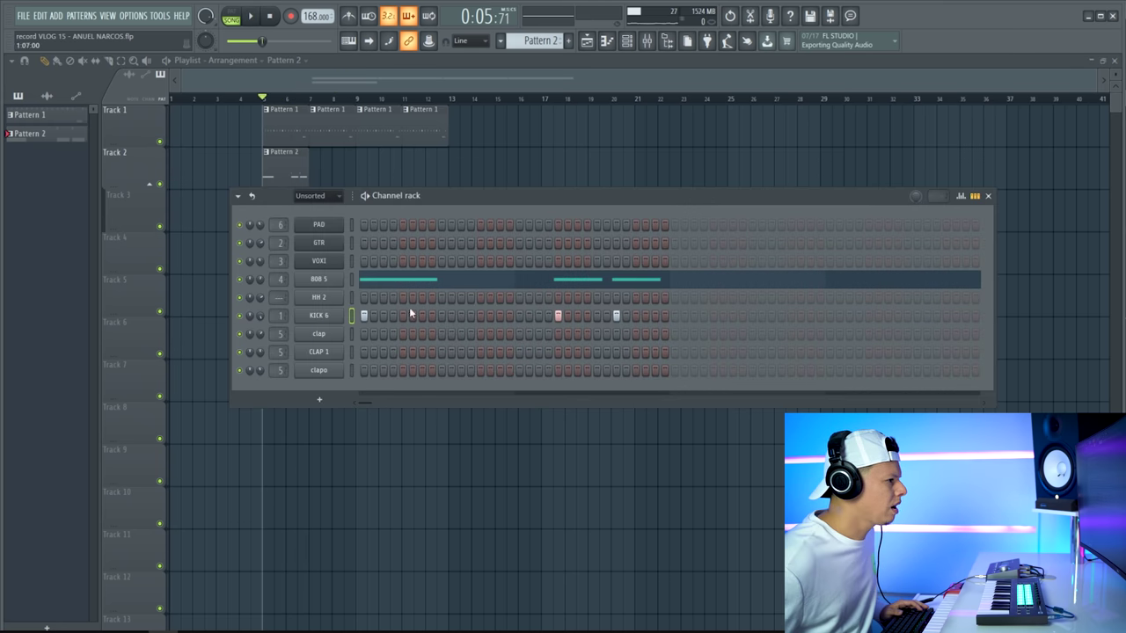
right_click(356, 313)
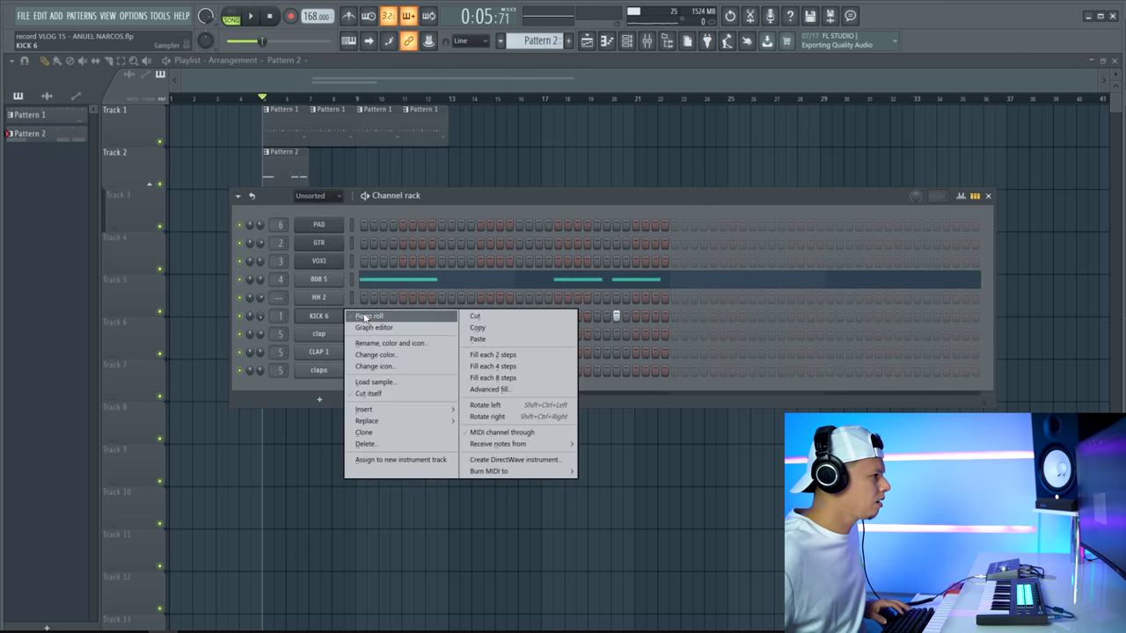
left_click(361, 317)
left_click_drag(545, 202, 7, 276)
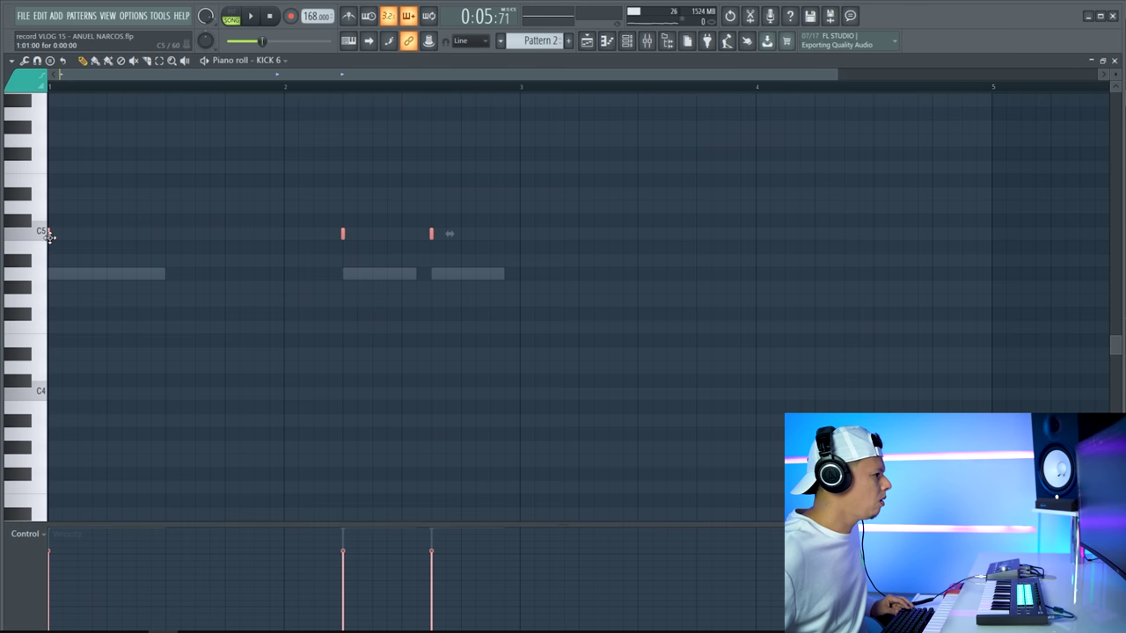
left_click_drag(48, 234, 7, 280)
Duplicate the three 808 5 notes into bars 3 and 4 of Pattern 2 and move the copies to a lower pitch
left_click(630, 46)
left_click(619, 283)
left_click_drag(91, 272, 553, 351)
Fill Track 2 with two four-bar Pattern 2 clips at bars 5 and 9, play the arrangement and show the channel rack
key("F5")
key("space")
left_click(359, 175)
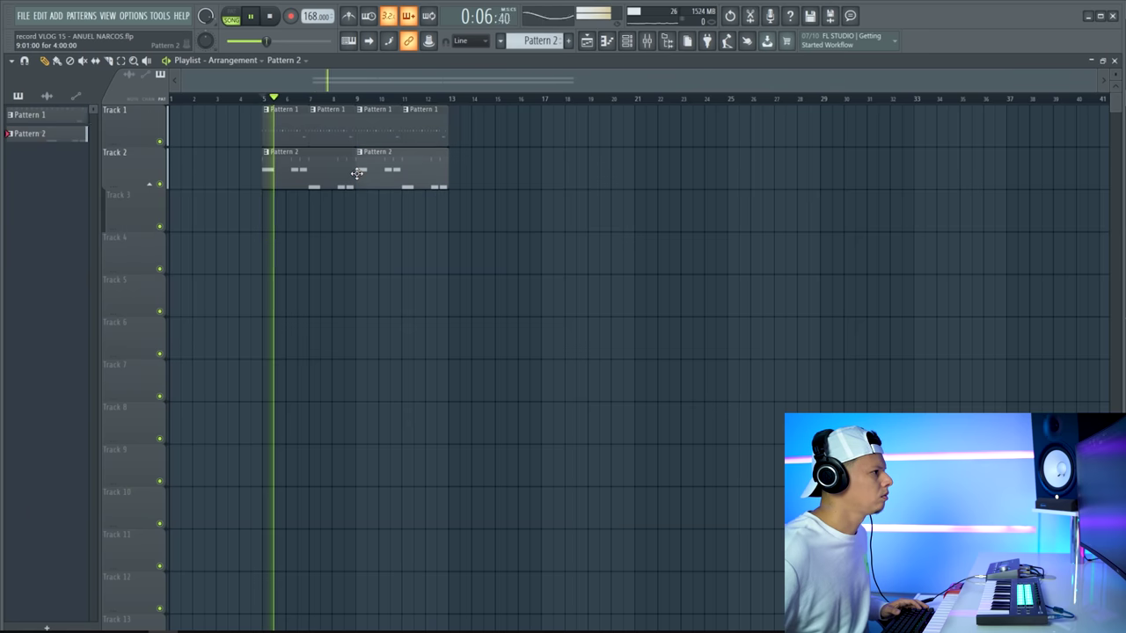
left_click(630, 46)
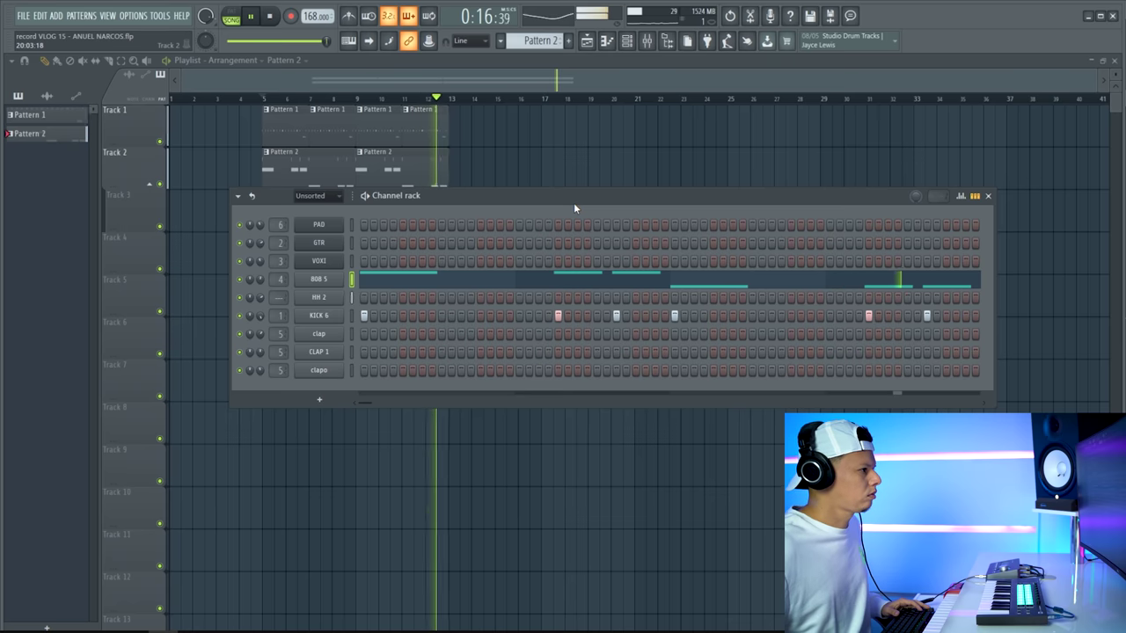
Create Pattern 4 for a GTR melody and play it back in the GTR piano roll
key("space")
left_click_drag(570, 199, 617, 234)
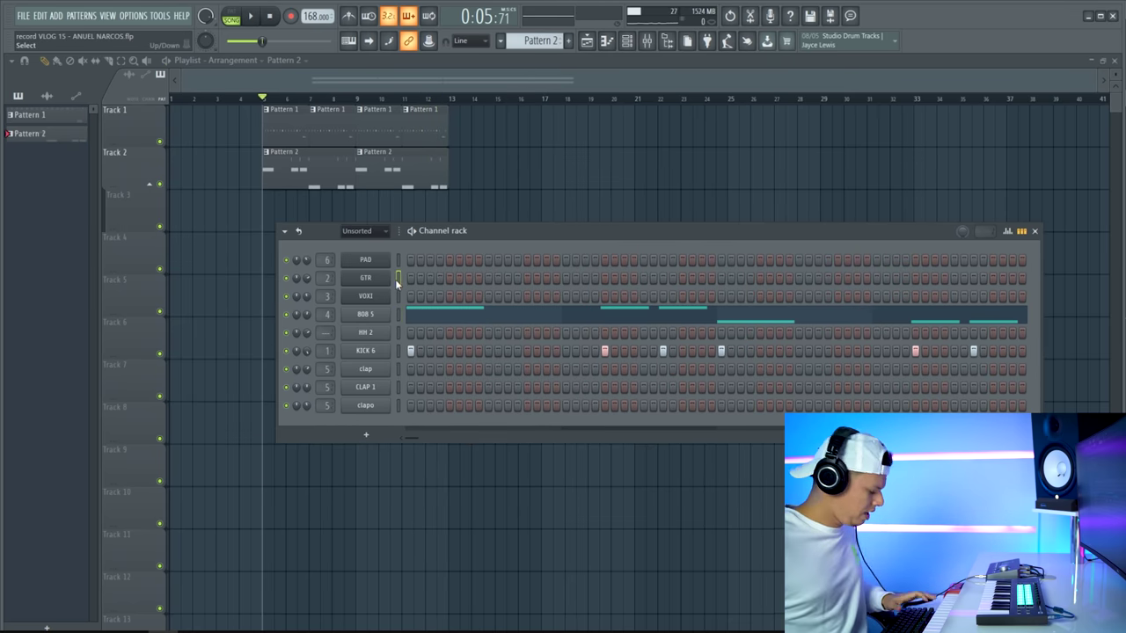
key("F4")
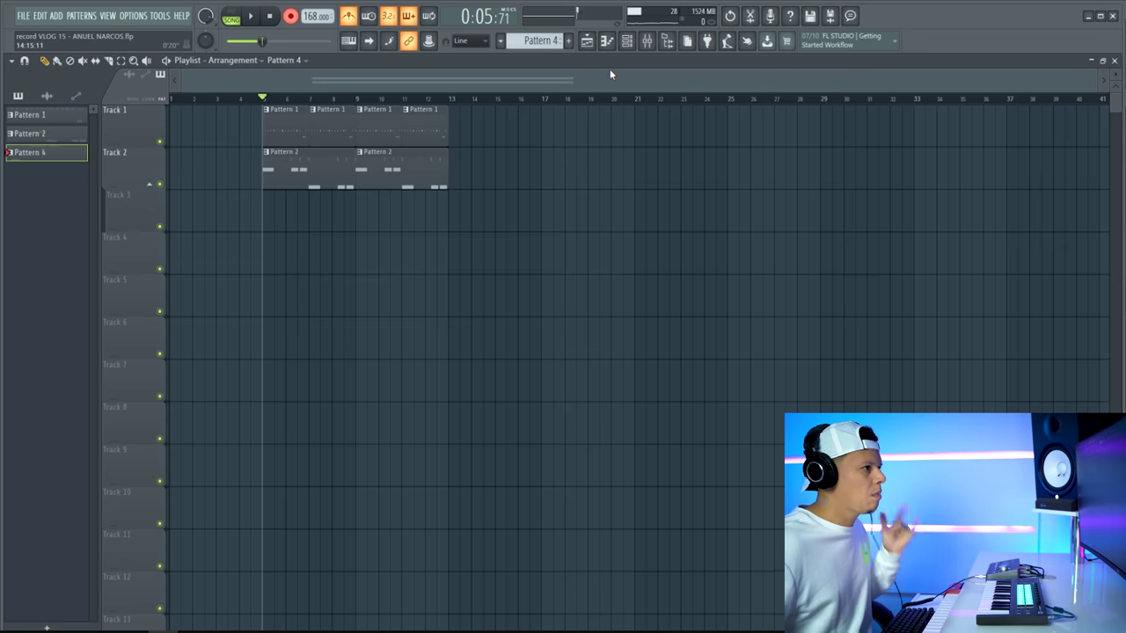
left_click(625, 46)
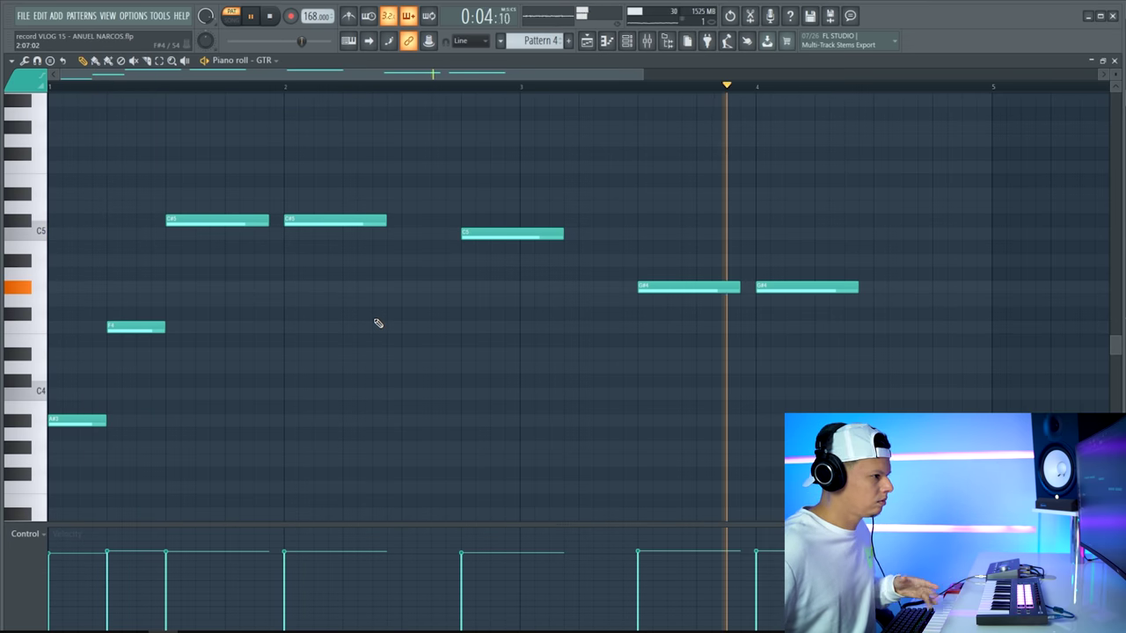
key("space")
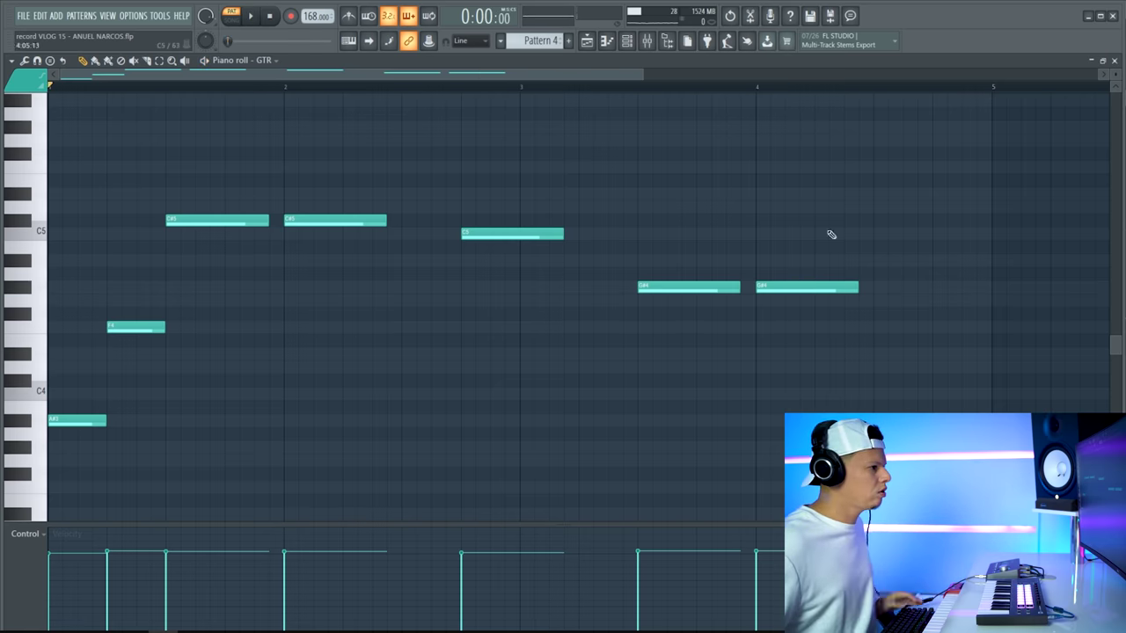
Transpose the GTR notes down one semitone, then move the two C5 notes to E5, the B4 note to A4 and the last note to B4
key("Down")
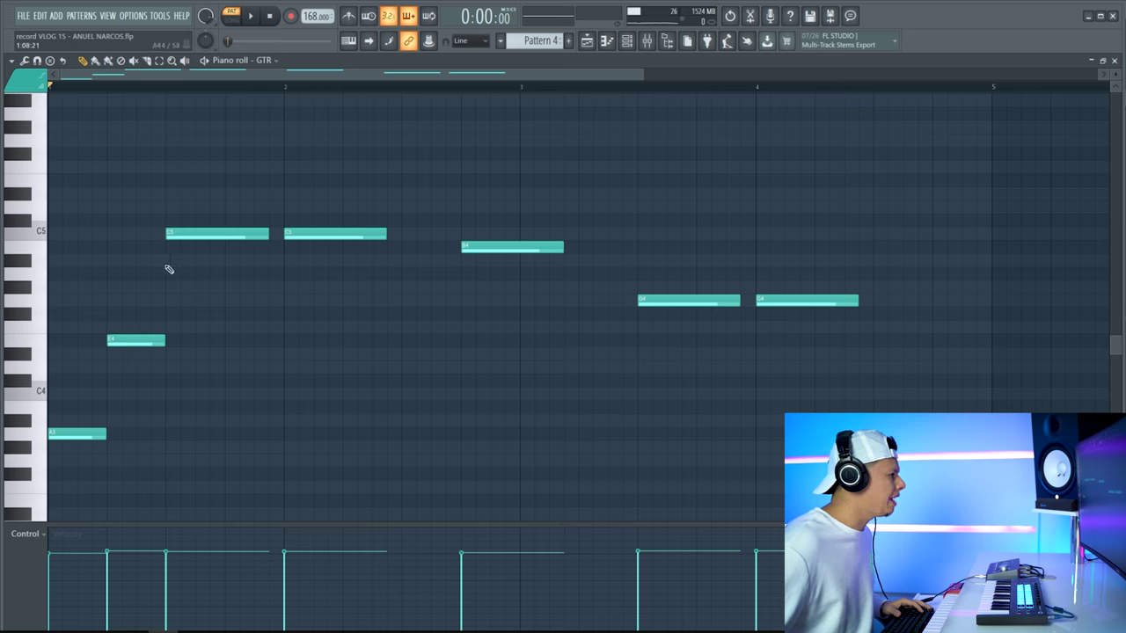
left_click_drag(178, 234, 178, 180)
left_click_drag(351, 234, 348, 180)
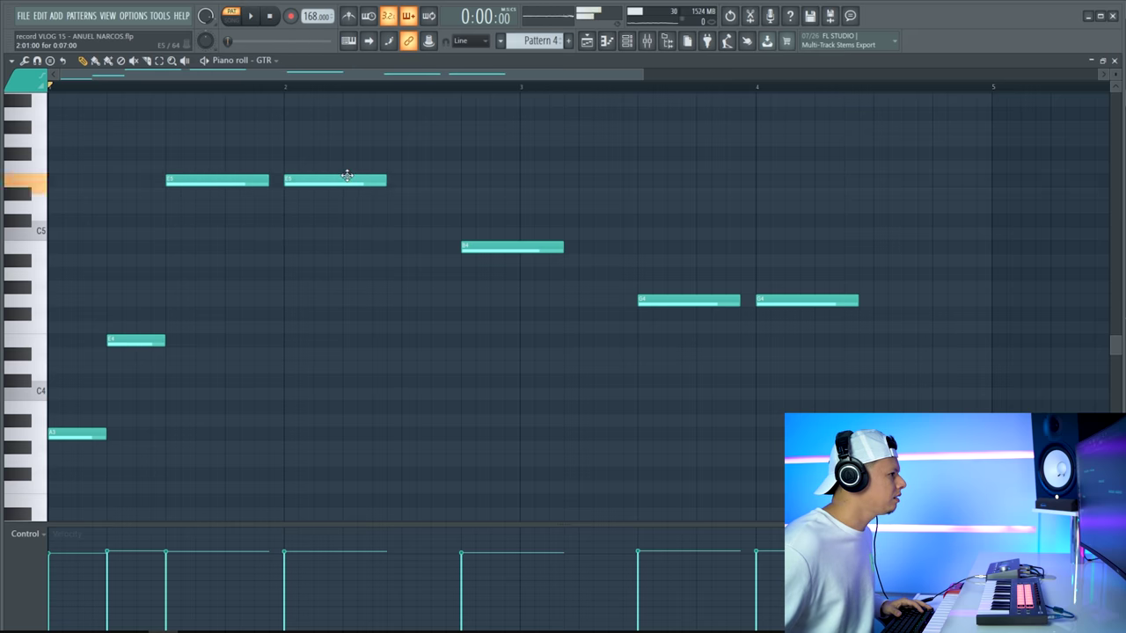
left_click_drag(490, 250, 487, 285)
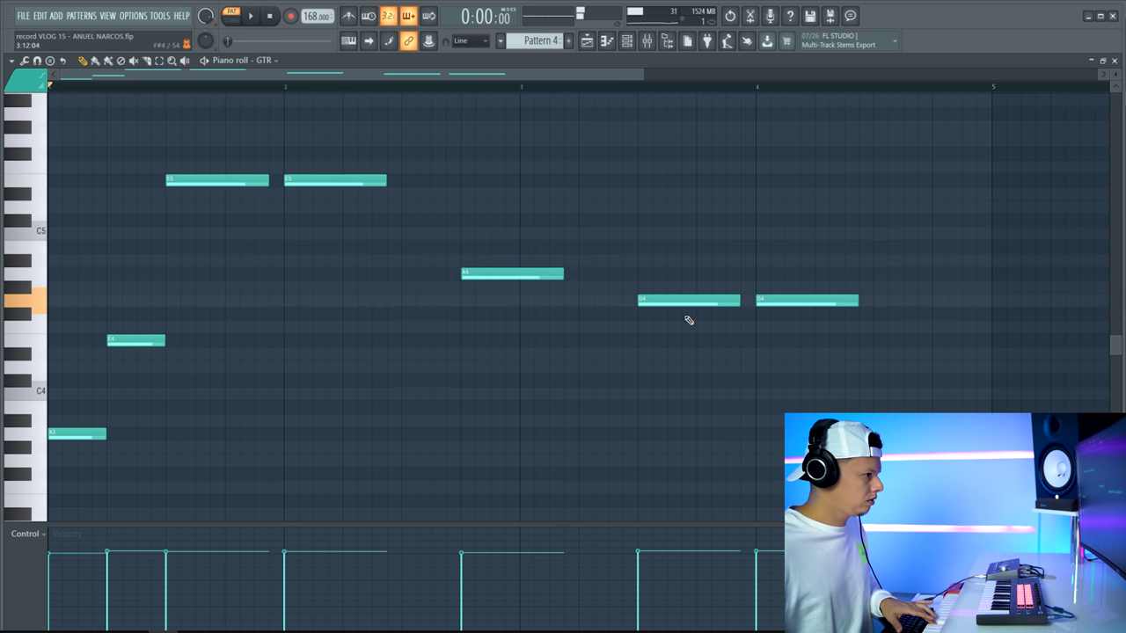
left_click_drag(767, 300, 770, 246)
Slightly lower and vary the velocities of the GTR notes while Pattern 4 plays
key("space")
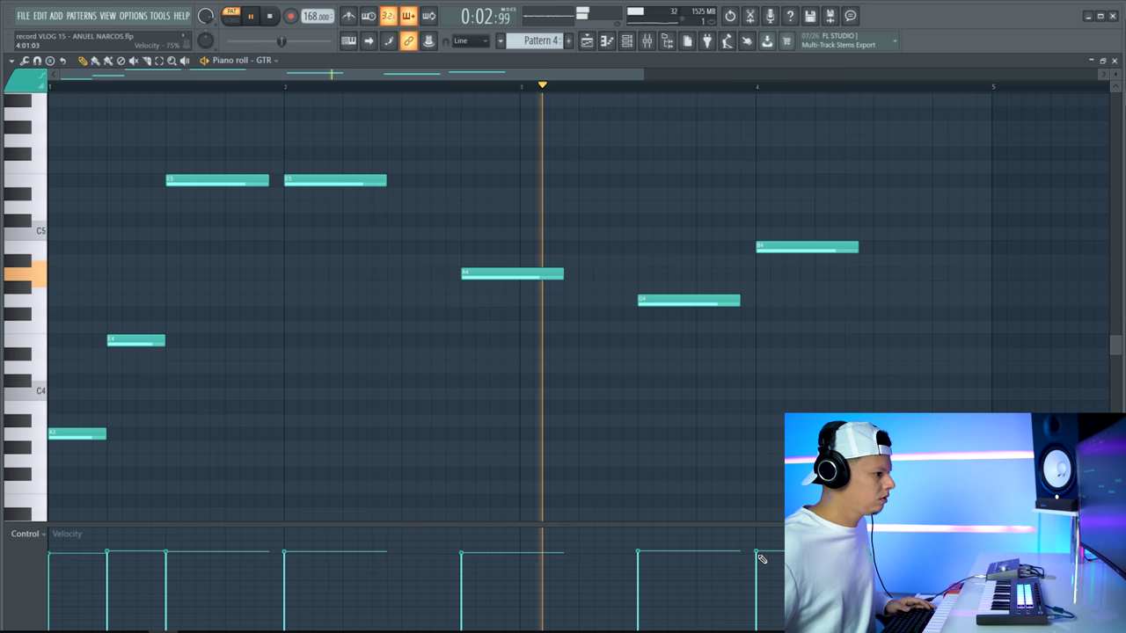
left_click_drag(754, 555, 66, 558)
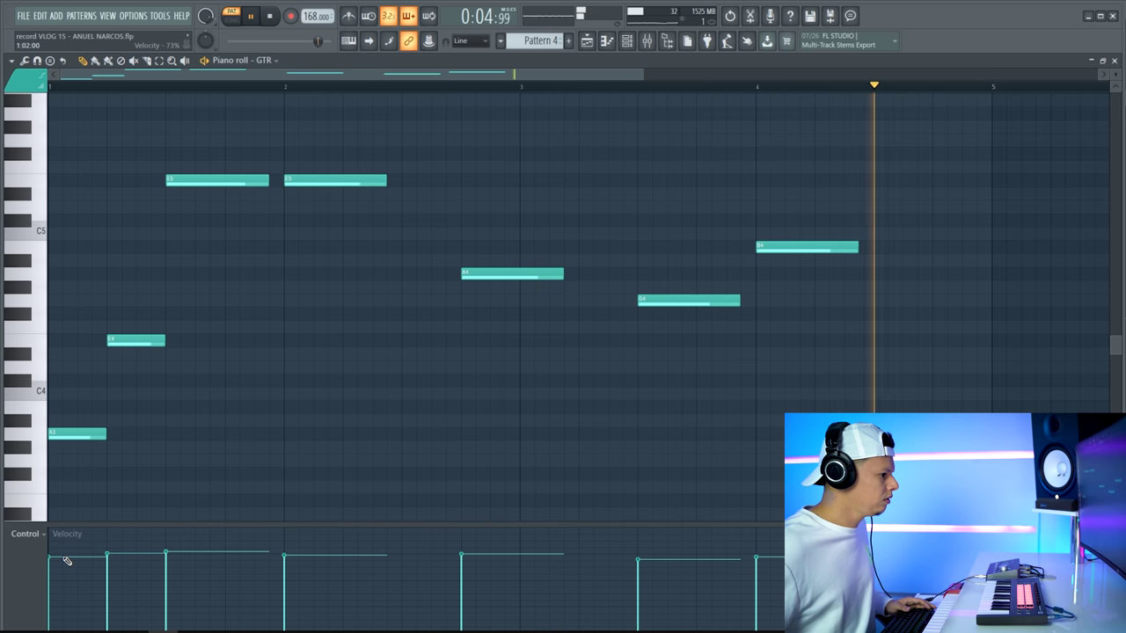
left_click_drag(638, 561, 692, 557)
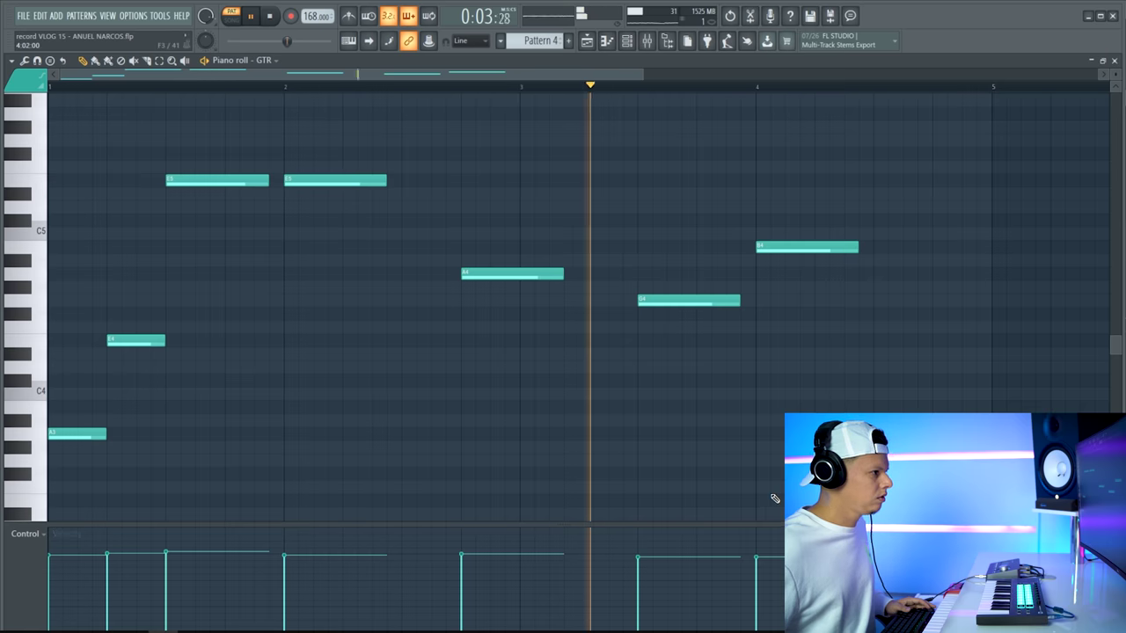
key("space")
Fill Track 3 of the playlist with four-bar Pattern 4 clips at bars 5 and 9, and place another at bar 17
left_click(588, 42)
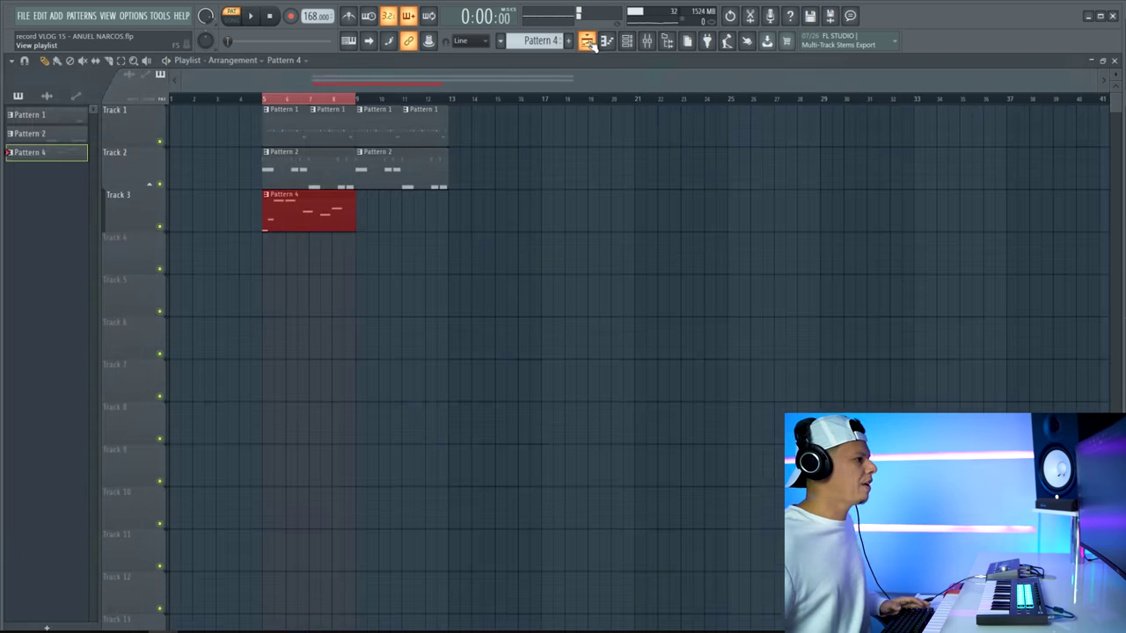
left_click_drag(412, 206, 404, 210)
left_click(513, 204)
left_click_drag(571, 203, 607, 207)
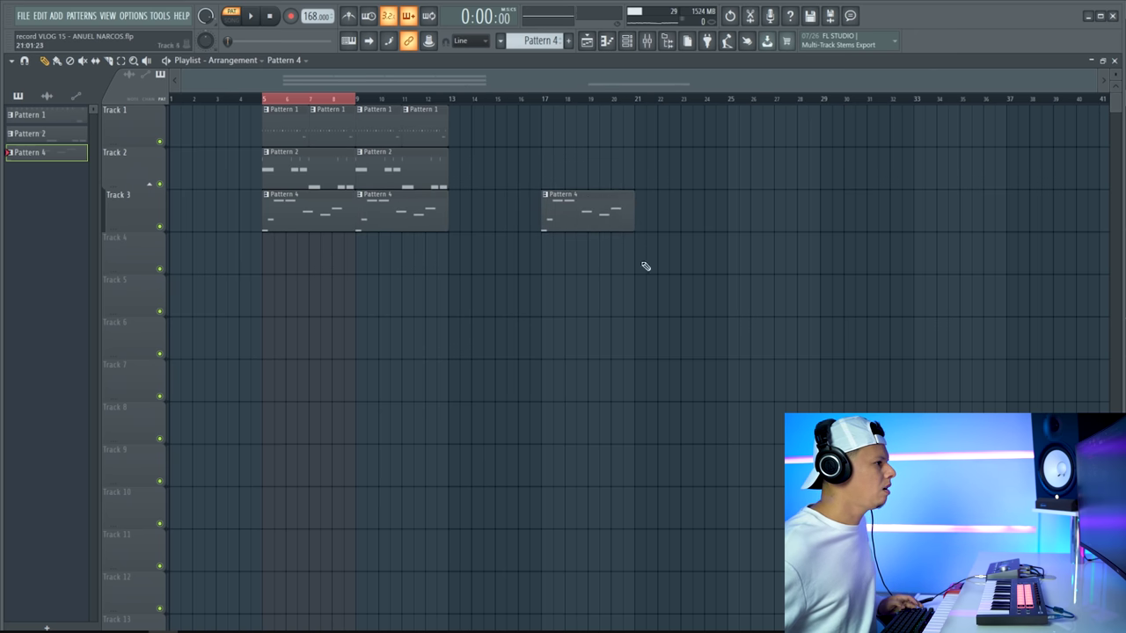
Consolidate the Pattern 4 clip at bar 17 into an audio clip and reverse the audio
left_click_drag(669, 295, 540, 186)
key("ctrl+alt+c")
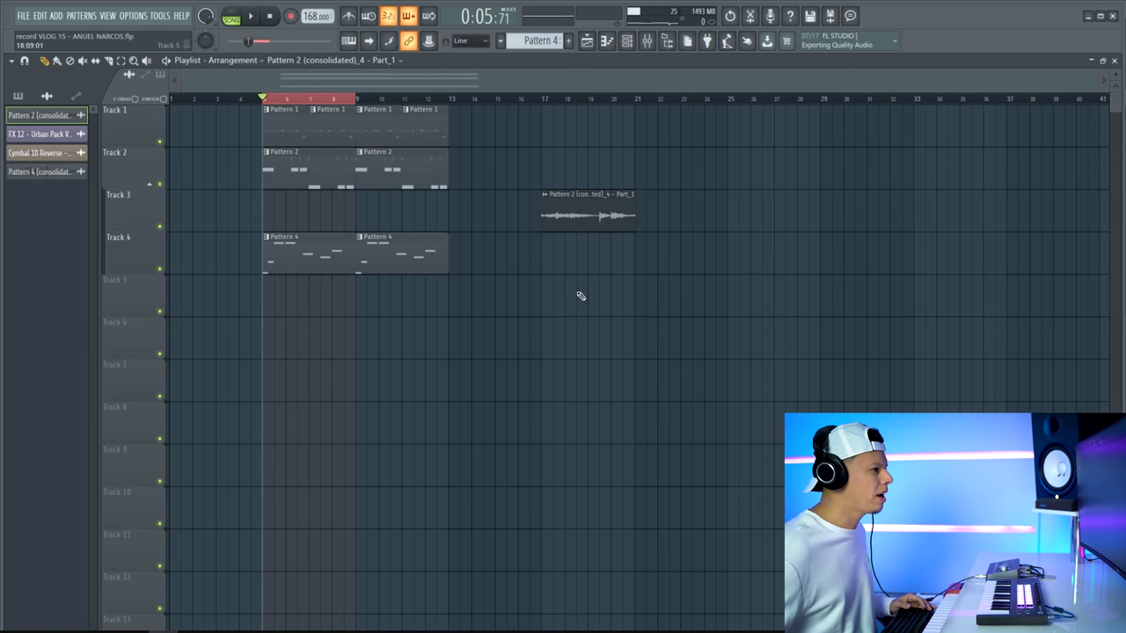
double_click(581, 218)
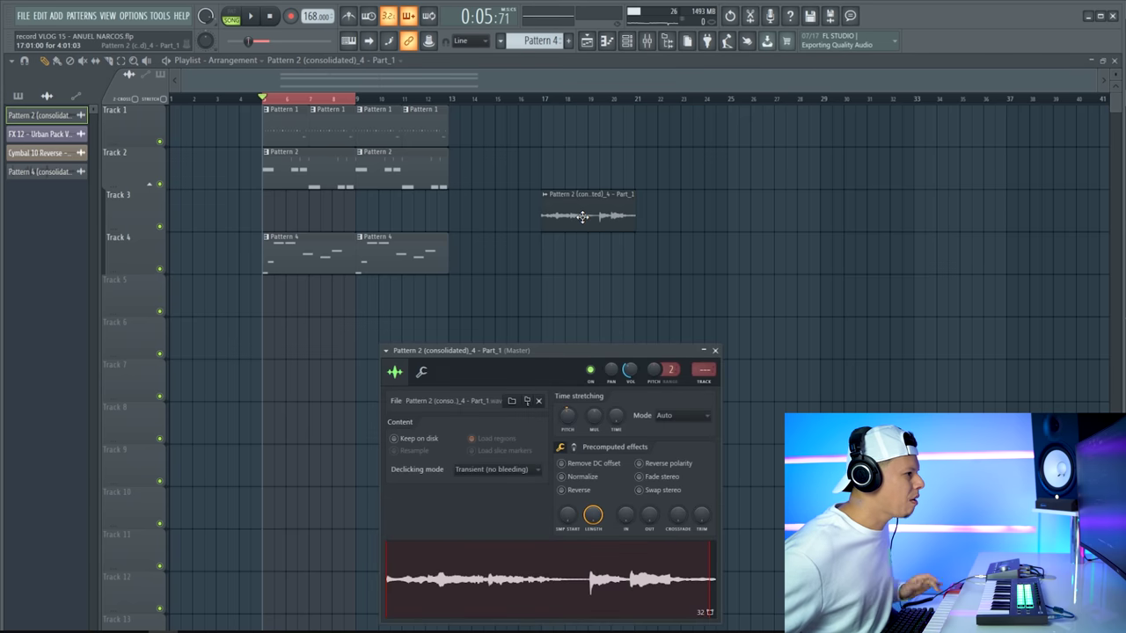
left_click(562, 491)
key("Escape")
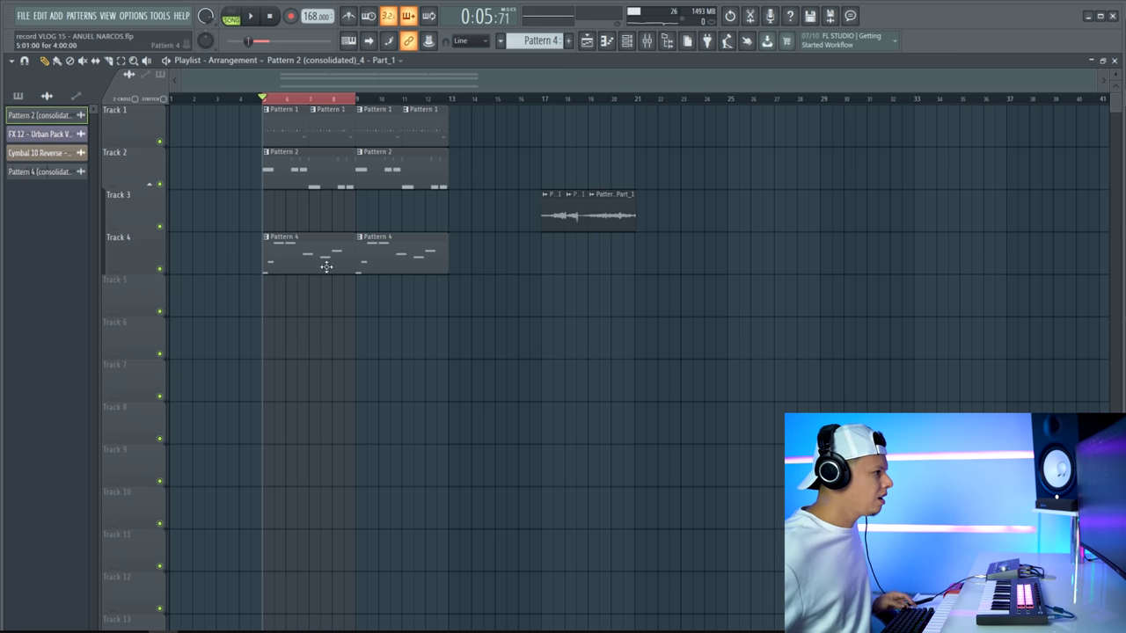
Copy Pattern 4 to bar 17 of Track 4 and reorder the reversed audio slices on Track 3 with the two-bar slice first
left_click_drag(288, 259, 571, 159)
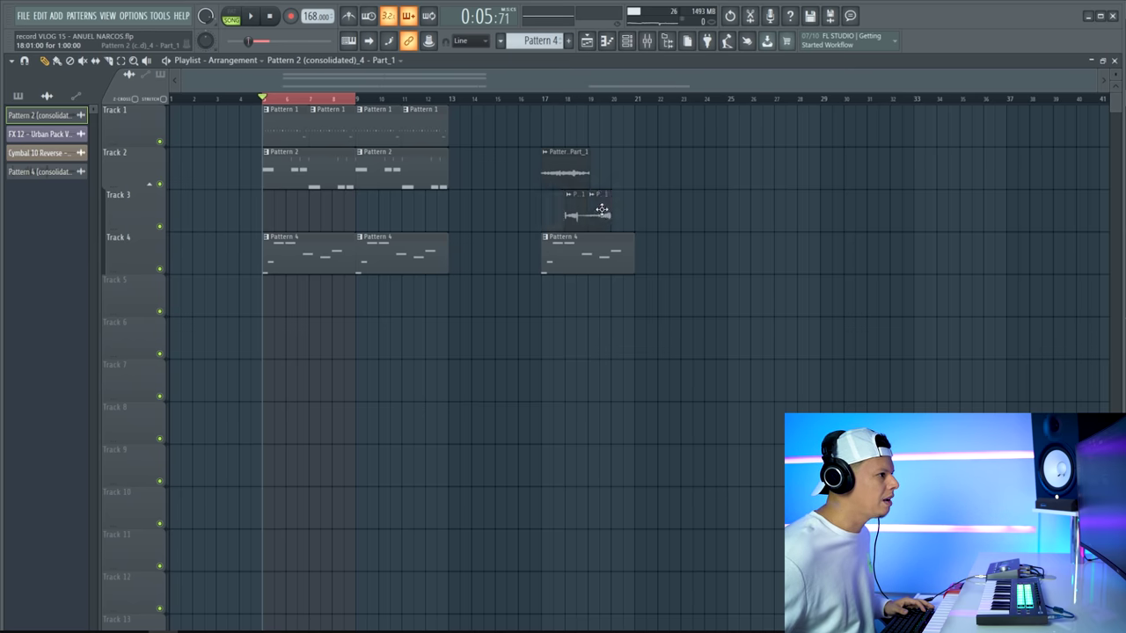
left_click(546, 98)
key("space")
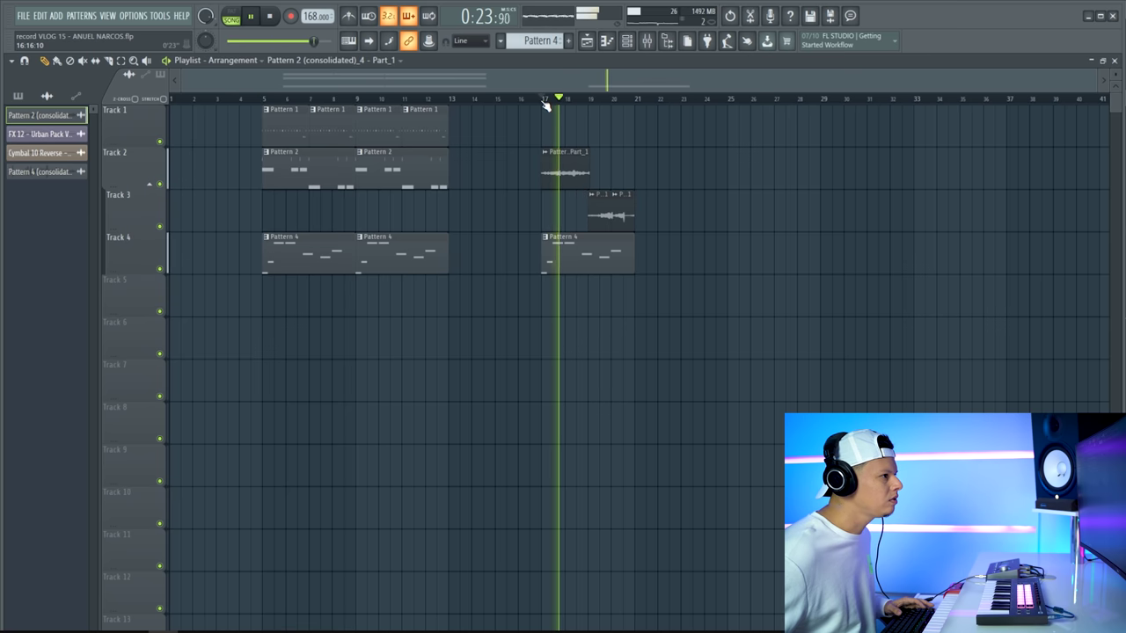
left_click_drag(567, 172, 565, 220)
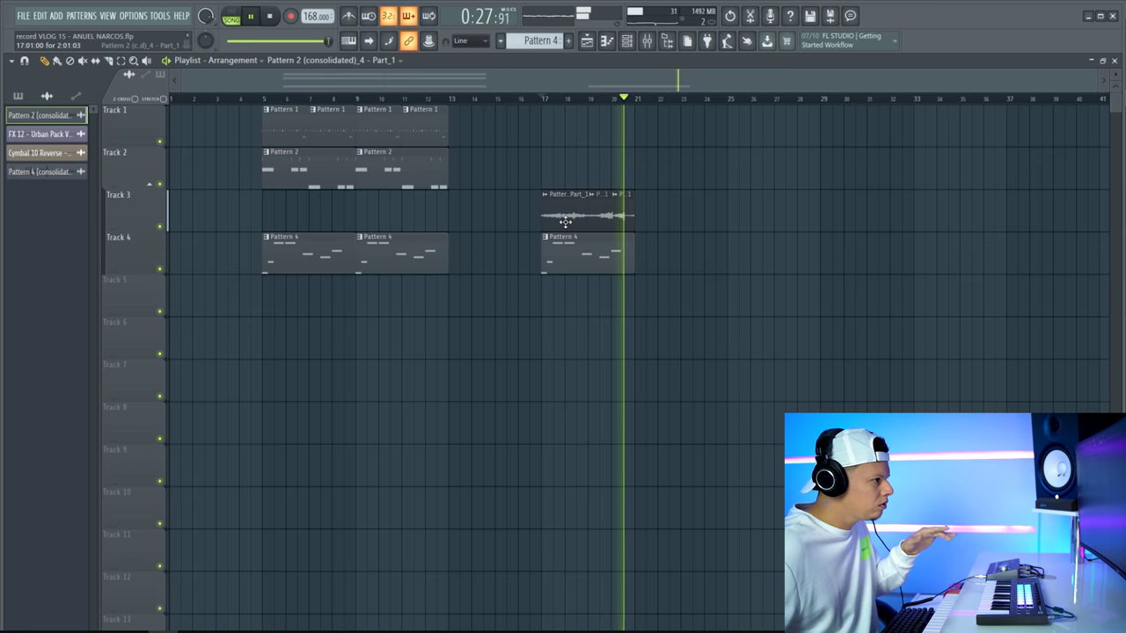
Replace the audio slice at bar 20 of Track 3 with a copy of the bar 19 slice and play it
key("space")
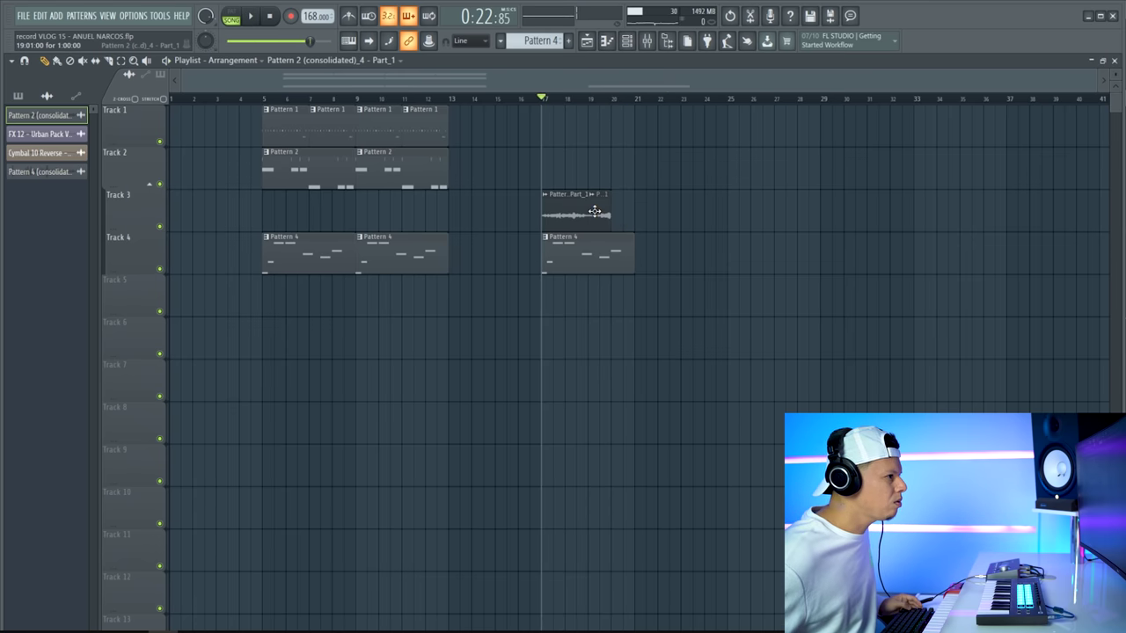
key("space")
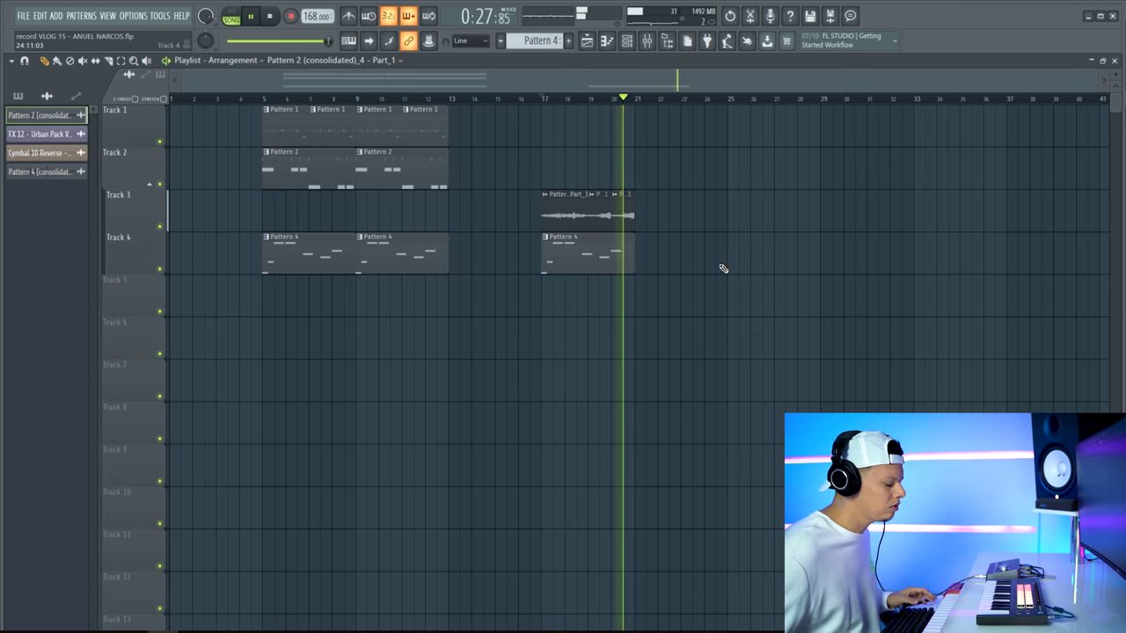
key("space")
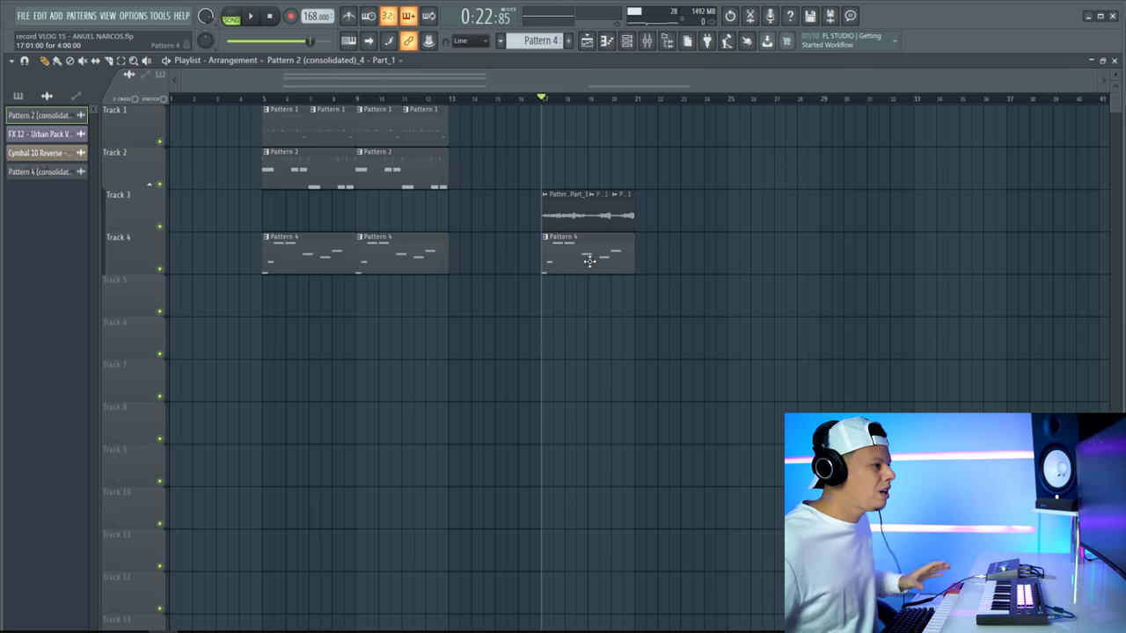
Solo Track 3 to listen to the reversed audio, and turn Track 4 back on
right_click(160, 228)
key("space")
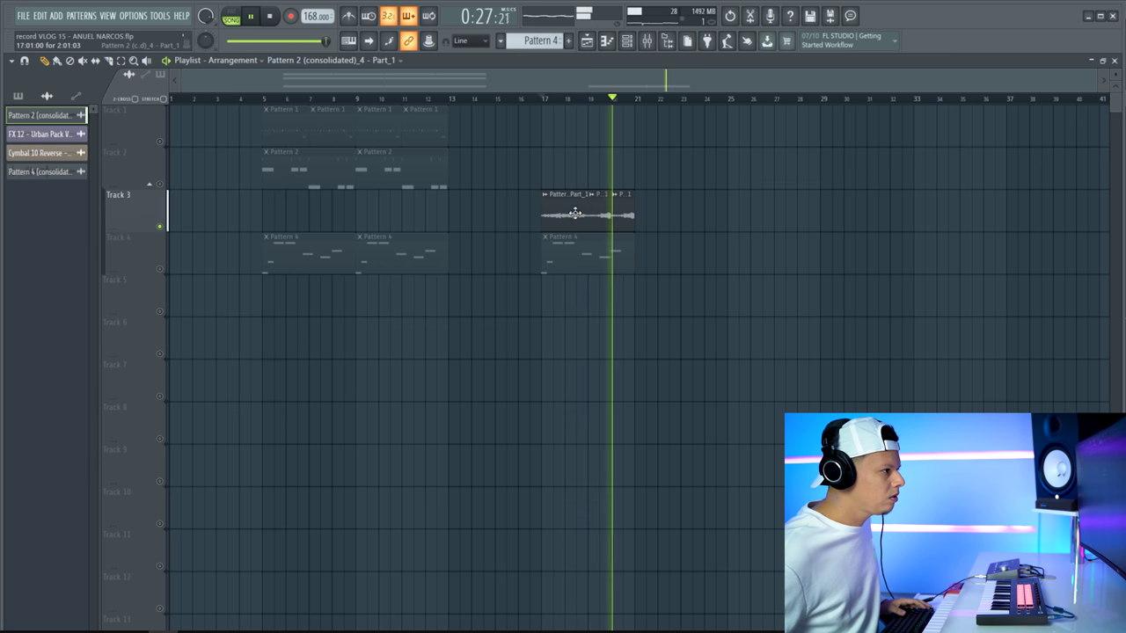
key("space")
left_click(159, 268)
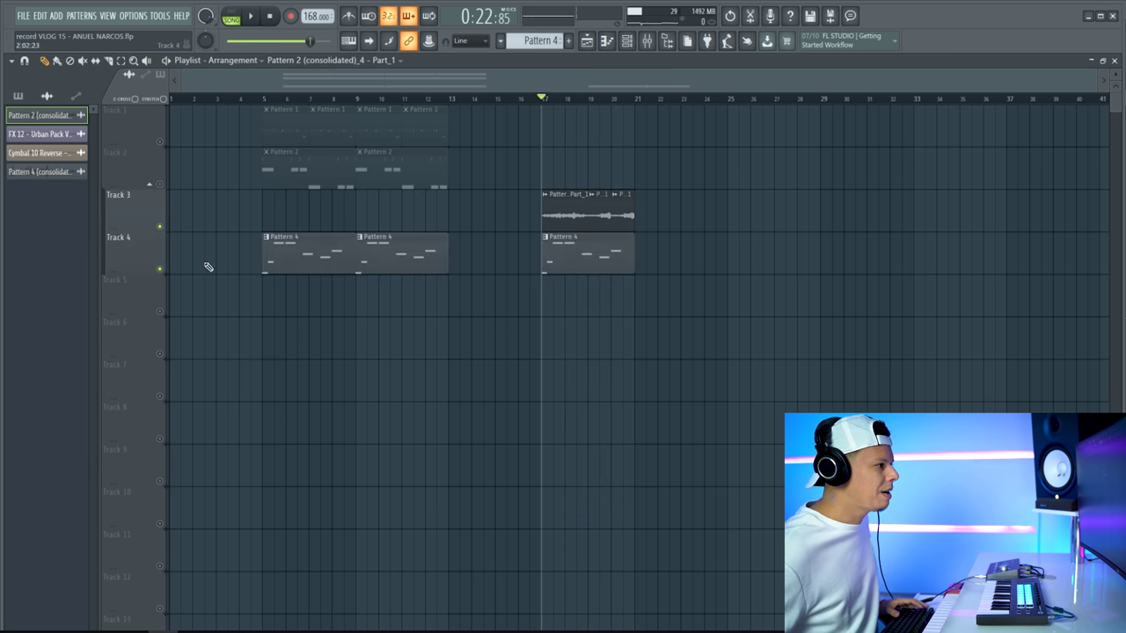
Slightly lower the channel volume of the reversed audio clip while it plays with Pattern 4
double_click(605, 215)
key("space")
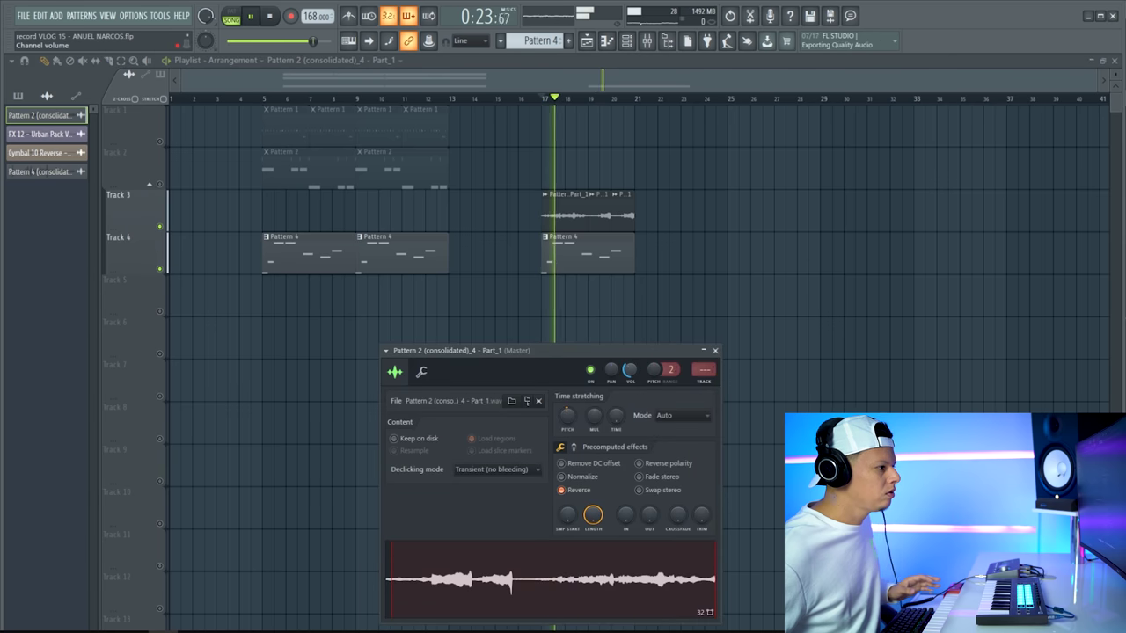
left_click_drag(630, 371, 630, 374)
right_click(651, 319)
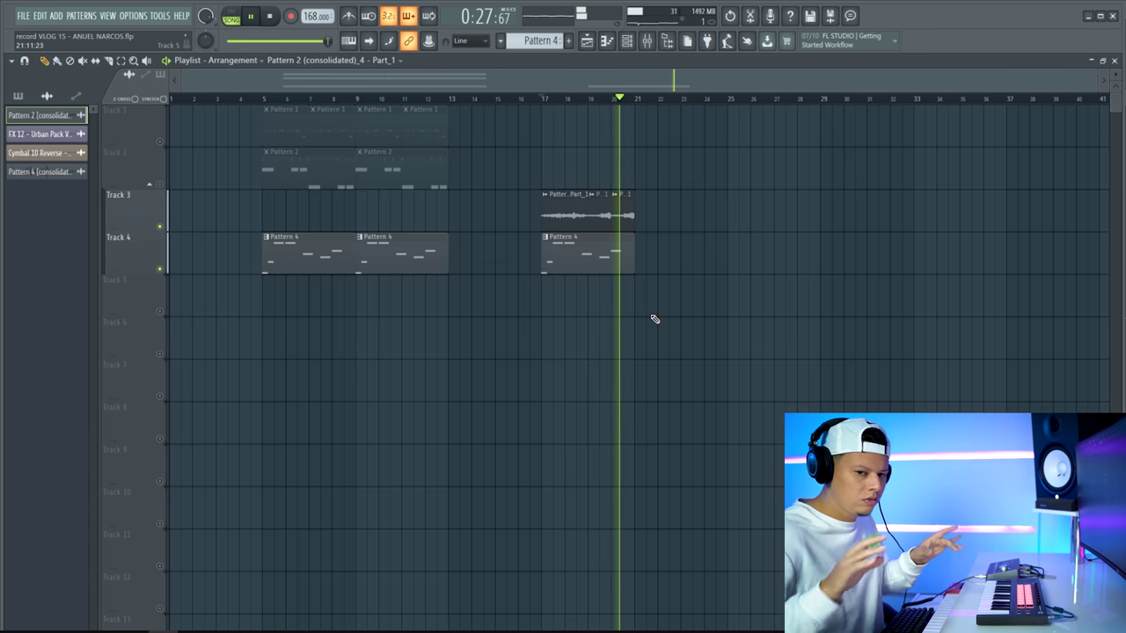
key("space")
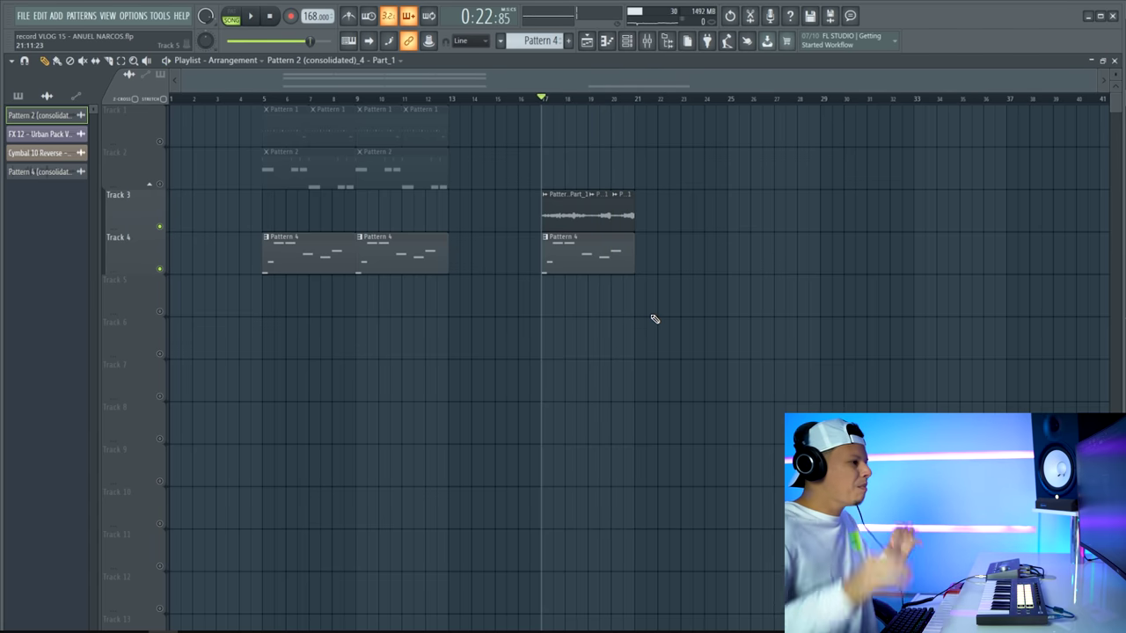
Copy the reversed slices to bars 1, 5 and 9 of Track 3 and Pattern 4 to bar 1 of Track 4, deleting the bar 17 clips
left_click_drag(606, 223, 88, 236)
left_click_drag(278, 260, 186, 256)
left_click_drag(199, 218, 304, 216)
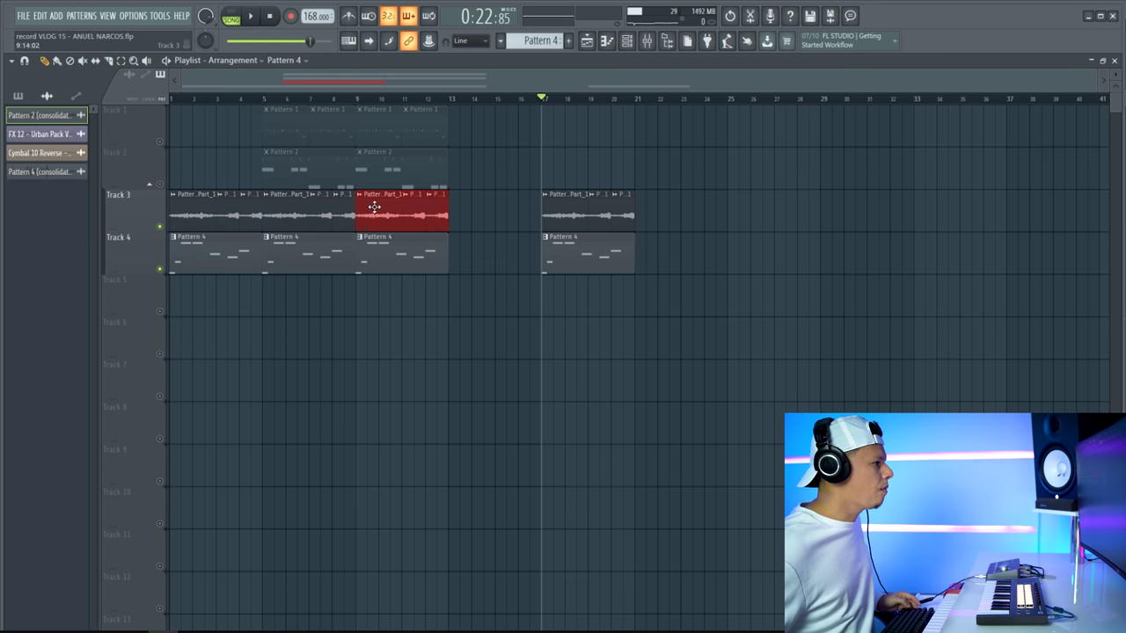
right_click(587, 216)
right_click(591, 263)
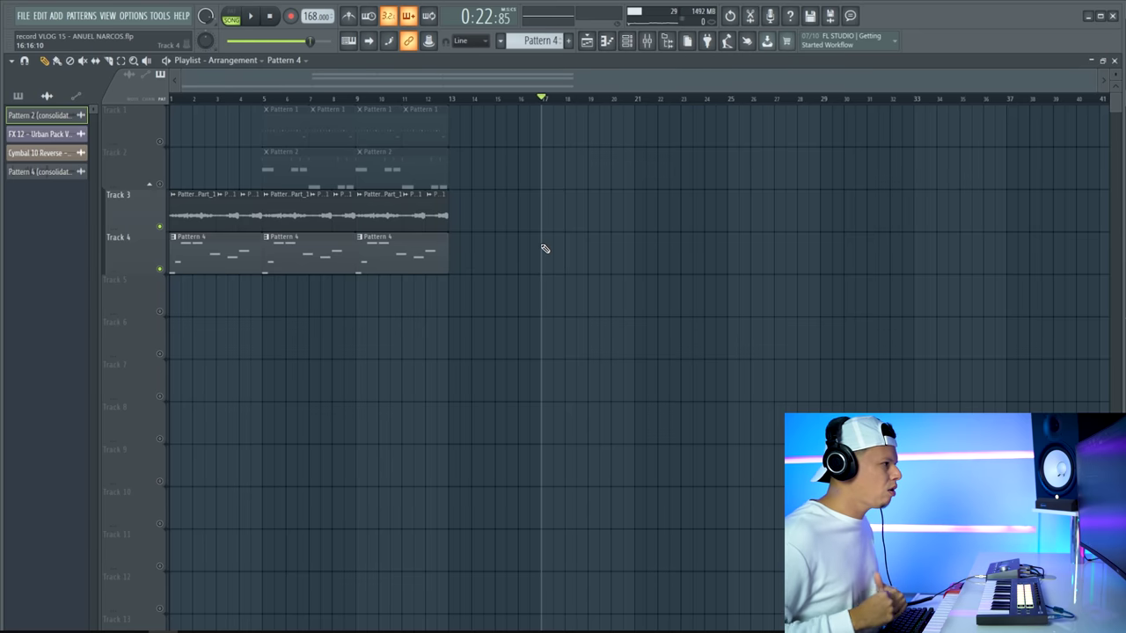
Unmute Tracks 1 and 2 and play the arrangement from the beginning
left_click(160, 184)
left_click(162, 142)
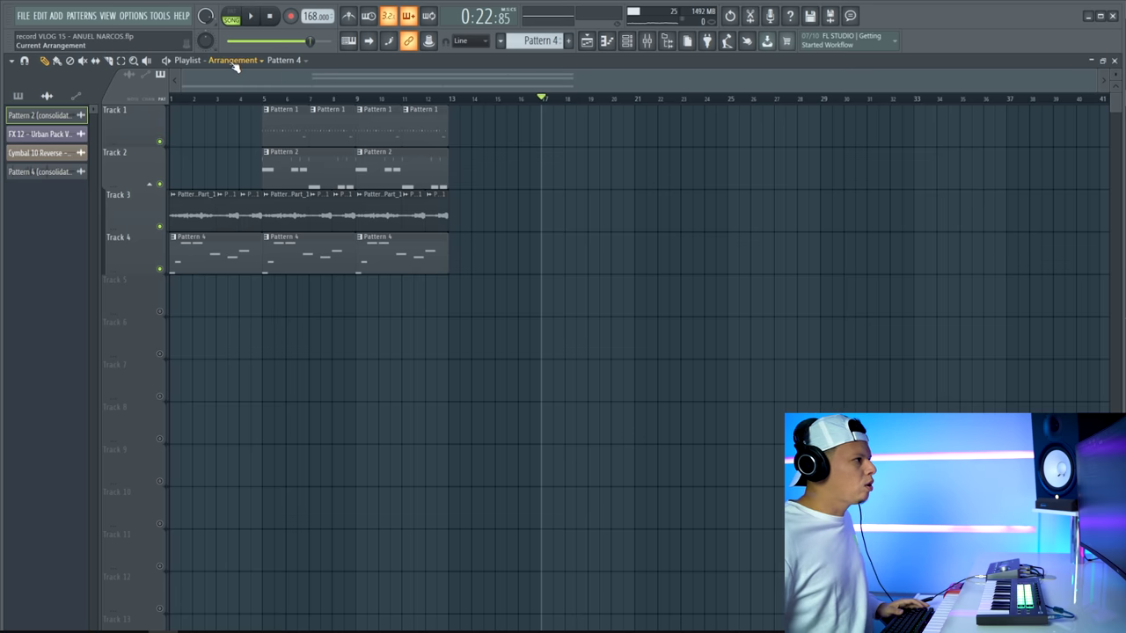
left_click(274, 17)
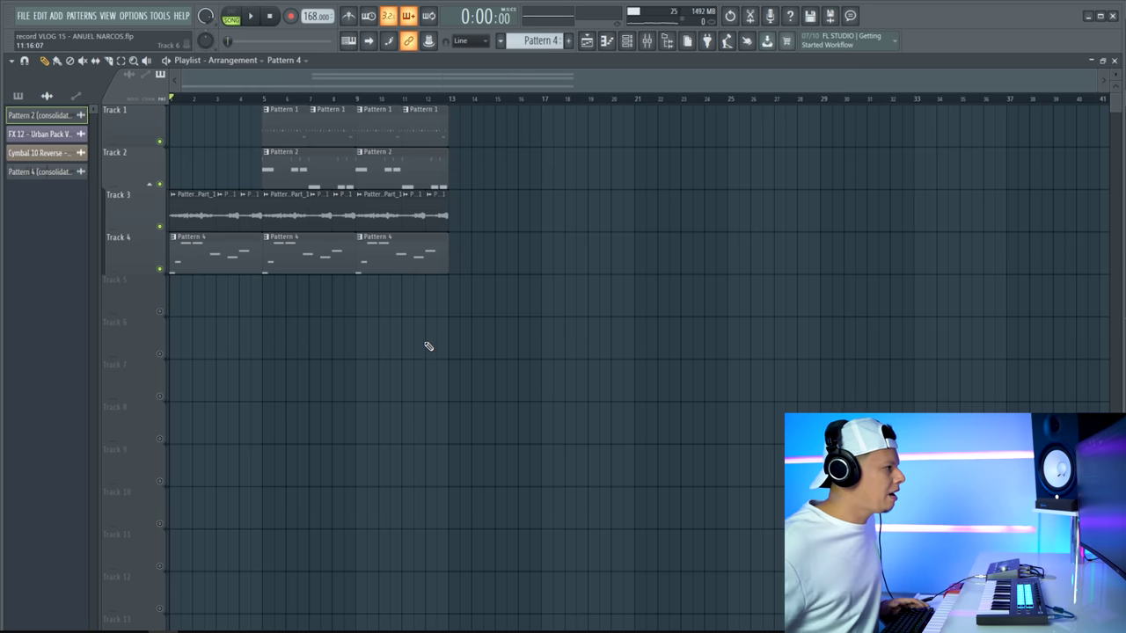
key("space")
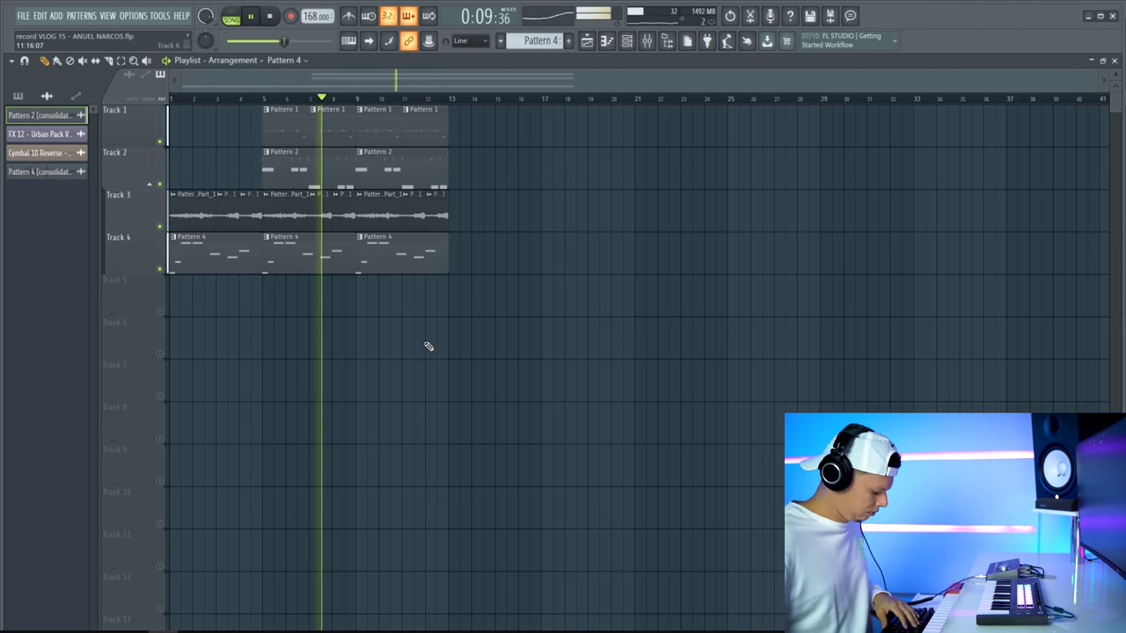
Lower the velocities of Pattern 4's GTR notes to about 69% during playback and return to the playlist
double_click(364, 269)
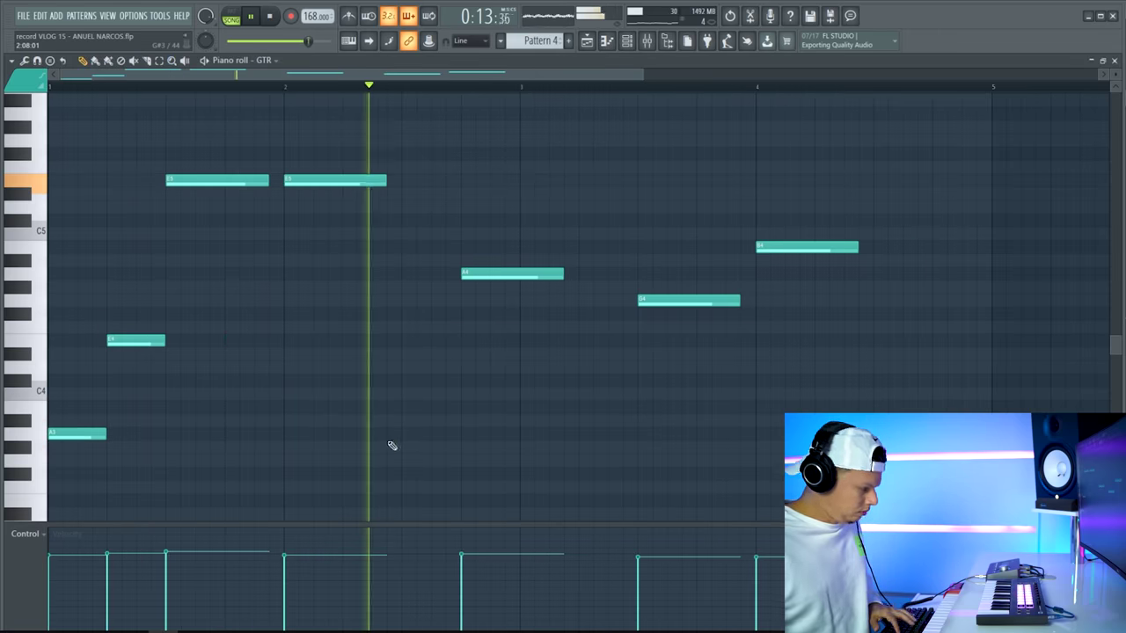
mouse_move(761, 563)
left_mouse_down()
mouse_move(98, 540)
mouse_move(47, 559)
left_mouse_up()
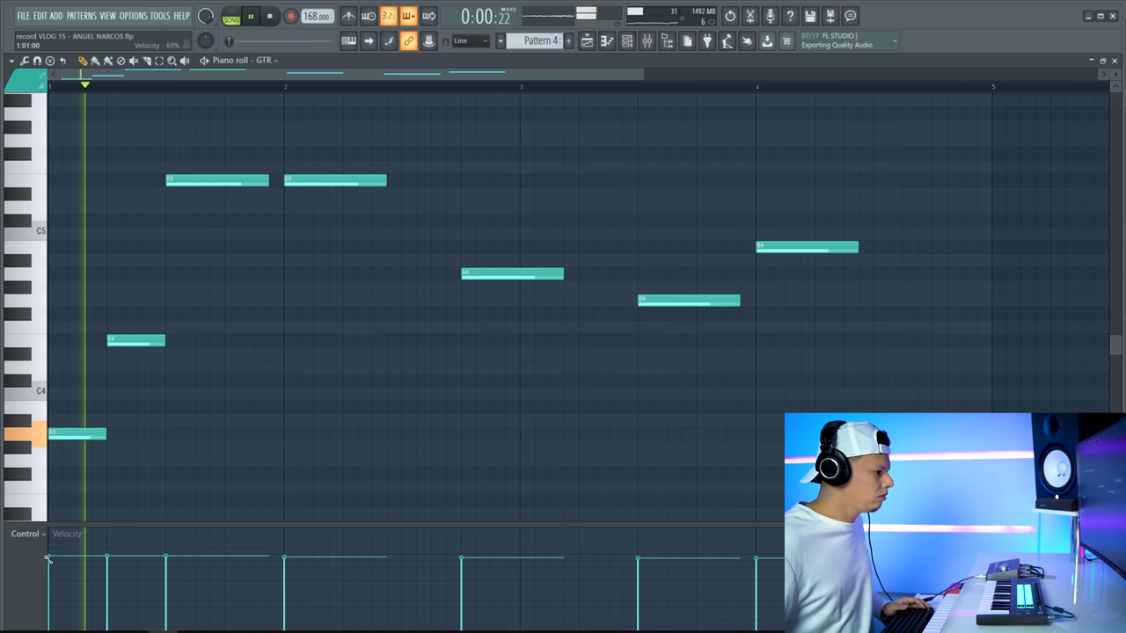
key("F5")
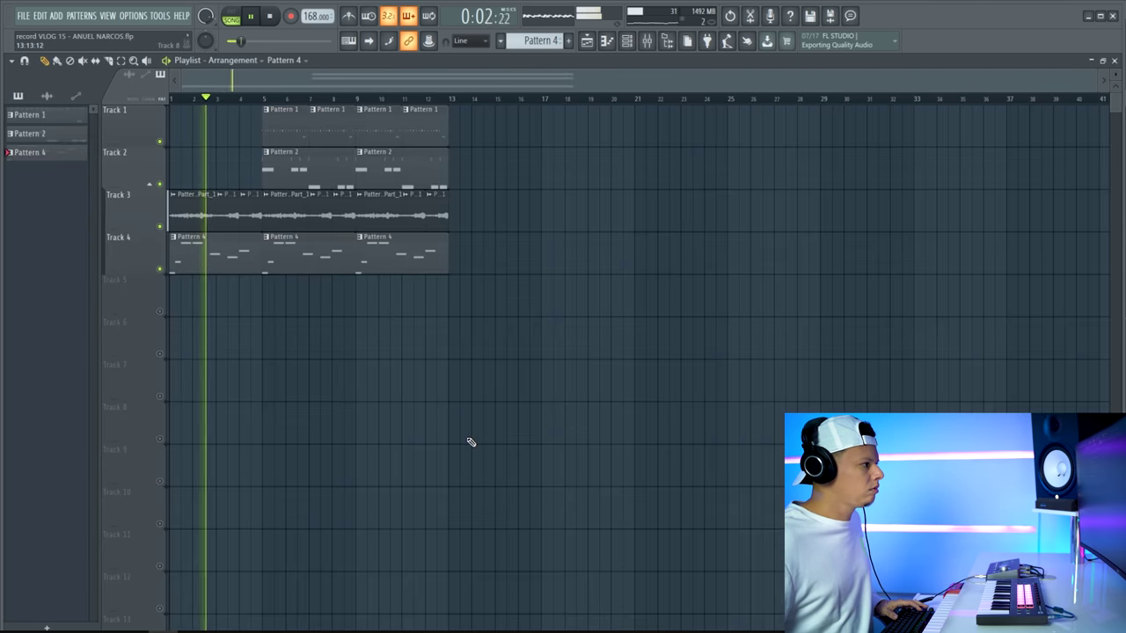
key("space")
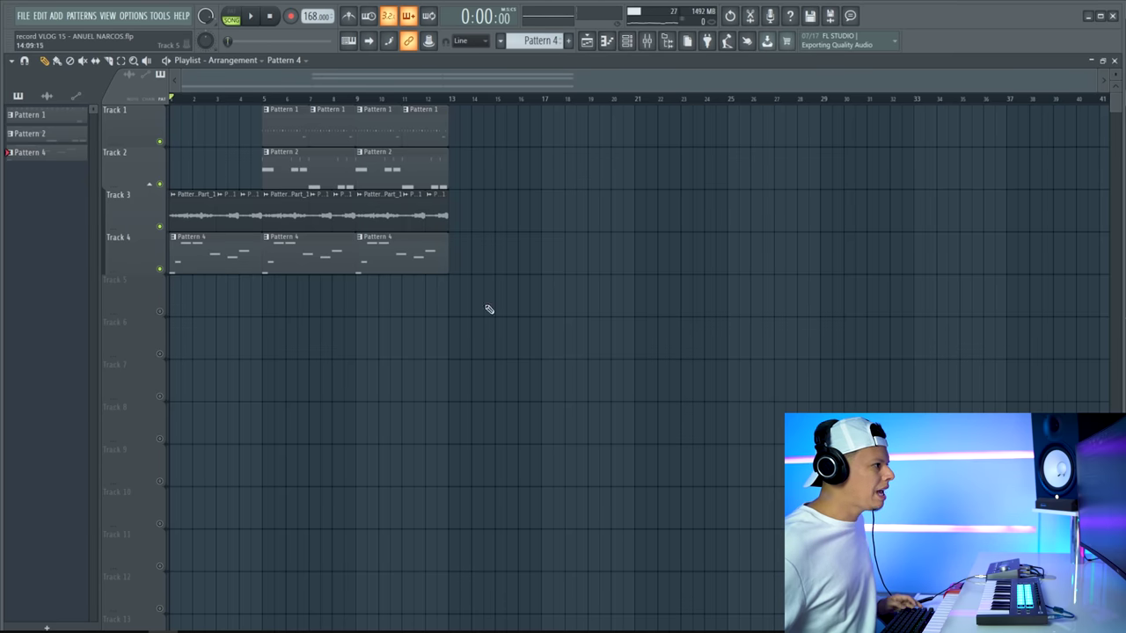
Extend the arrangement on Tracks 1 to 4 to bar 21 by duplicating its clips, and bring up the channel rack
key("ctrl+b")
left_click(628, 42)
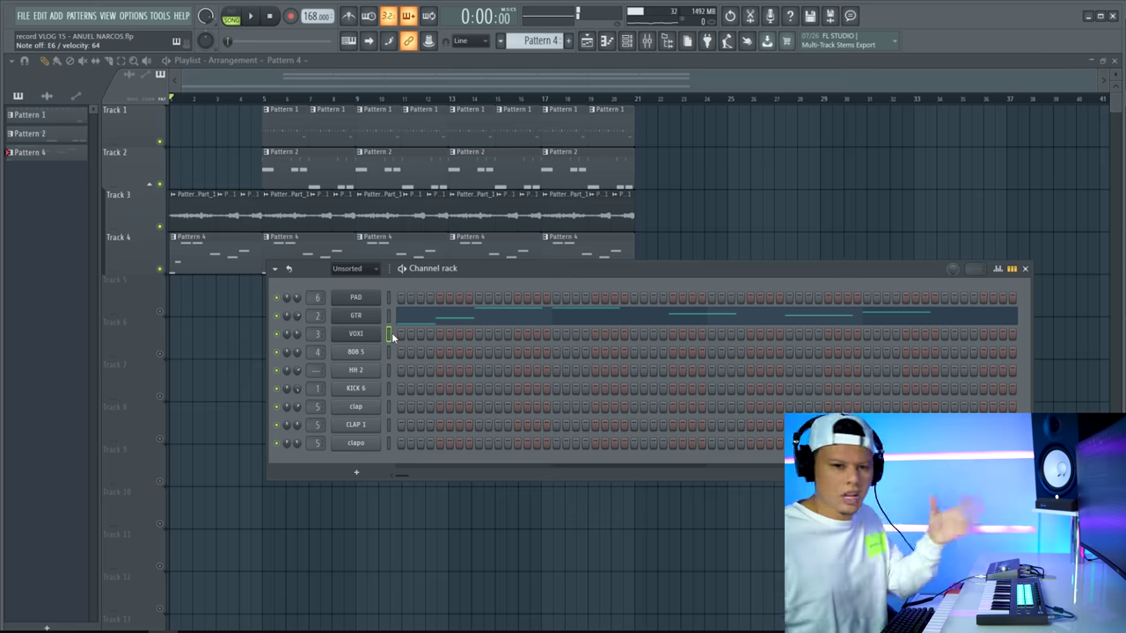
left_click_drag(550, 269, 620, 281)
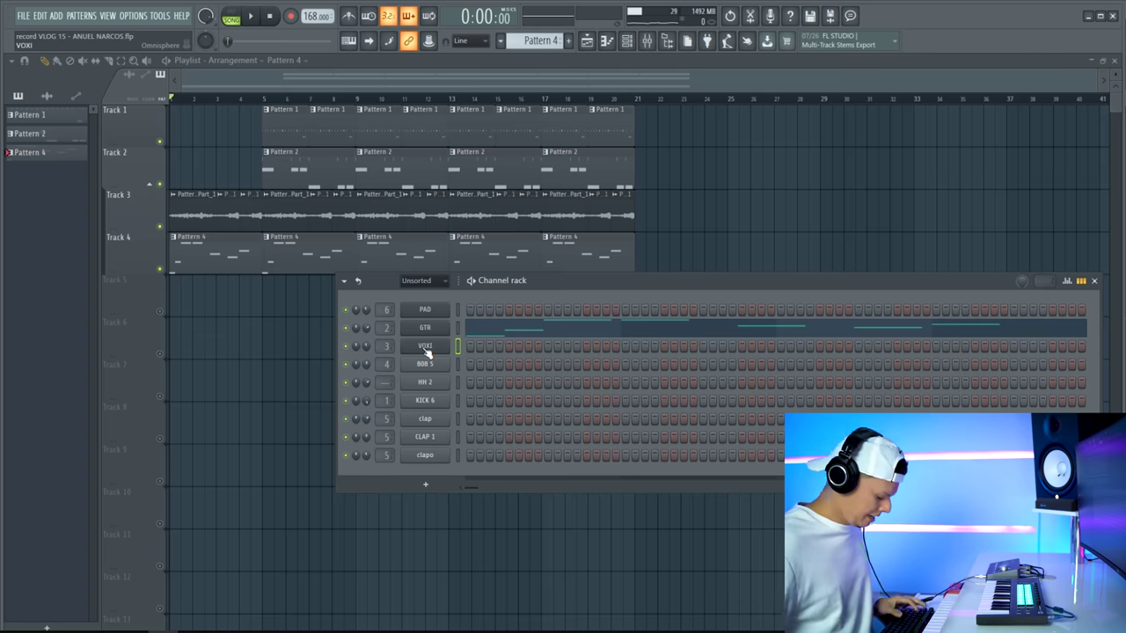
Create Pattern 5 with VOXI notes alternating C6 and E6 in bars 1–2 and G5 and B5 in bars 3–4, and play it
key("F4")
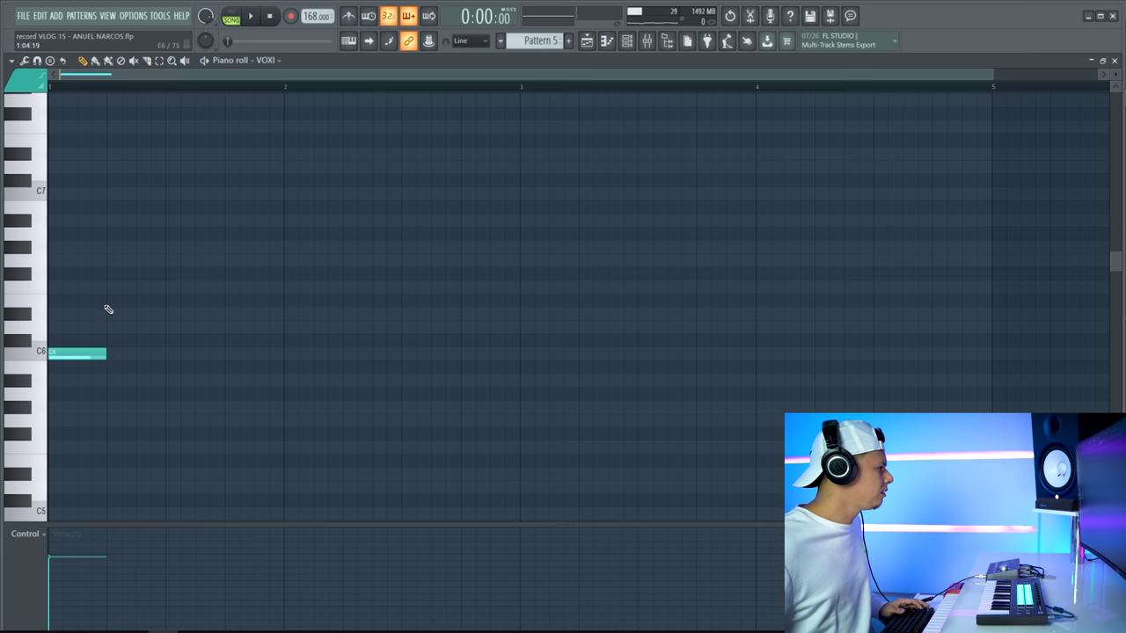
left_click(110, 301)
left_click(168, 353)
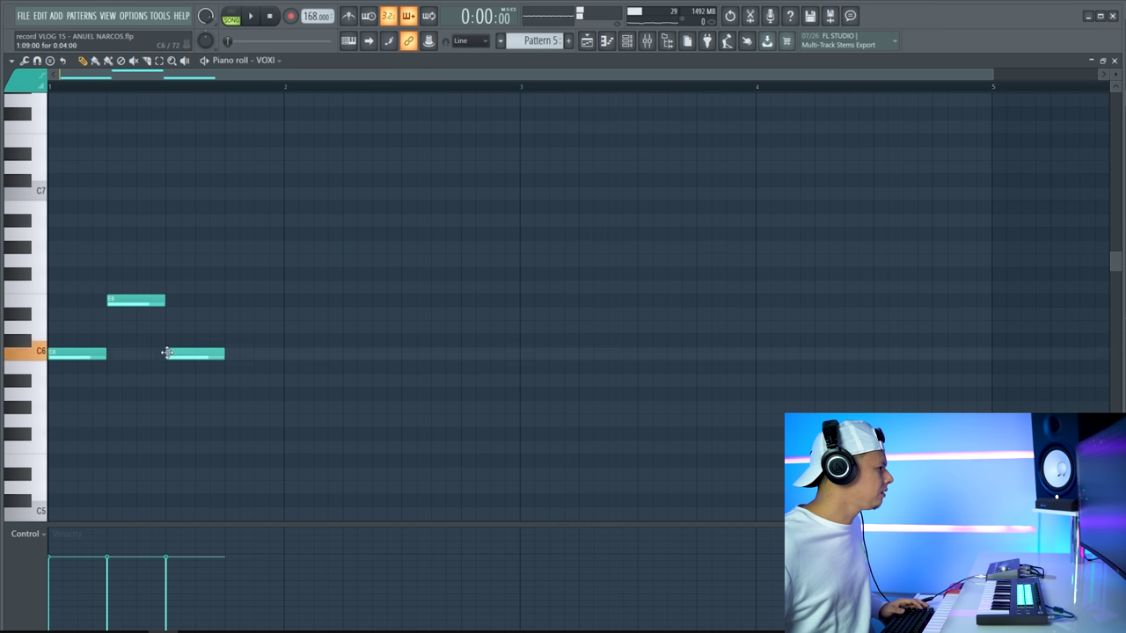
left_click(231, 299)
left_click_drag(312, 253, 538, 428)
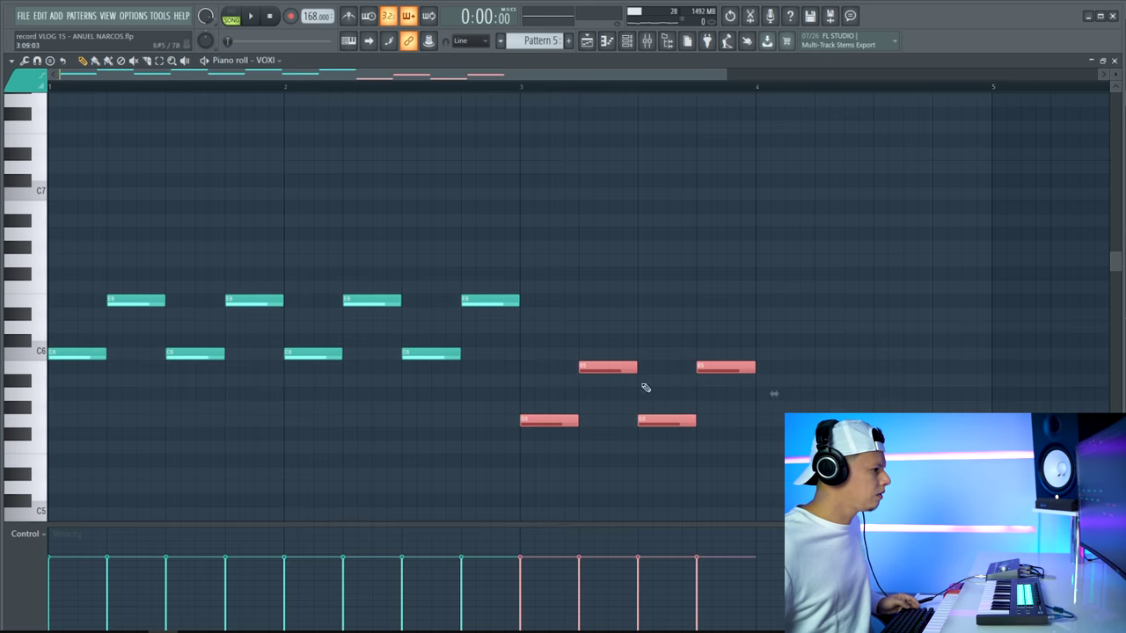
left_click_drag(855, 322, 770, 424)
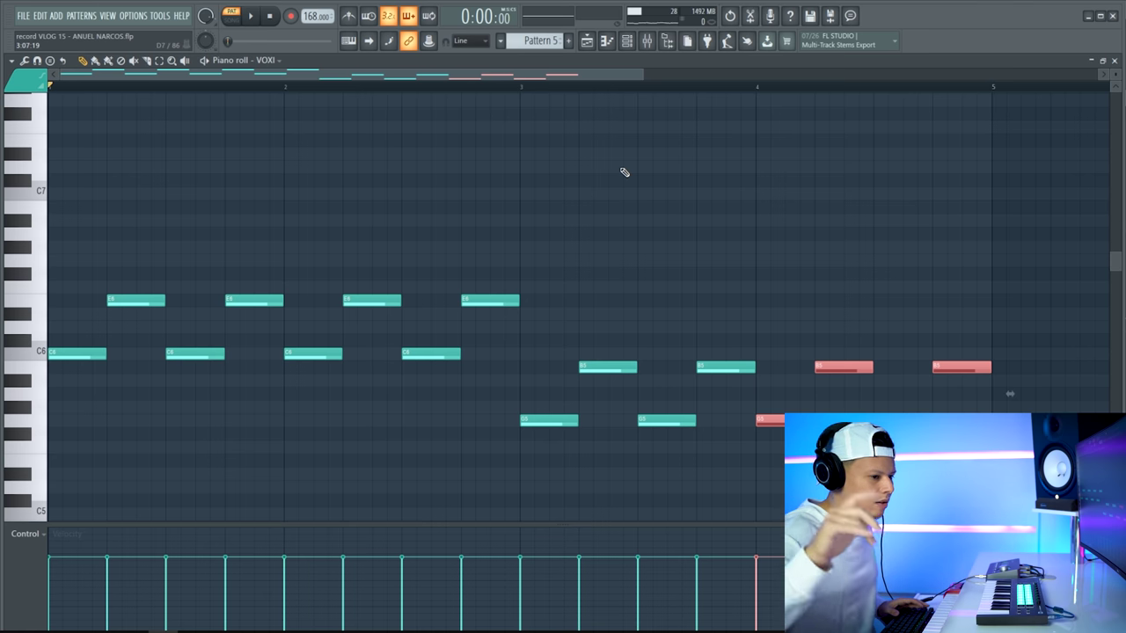
key("space")
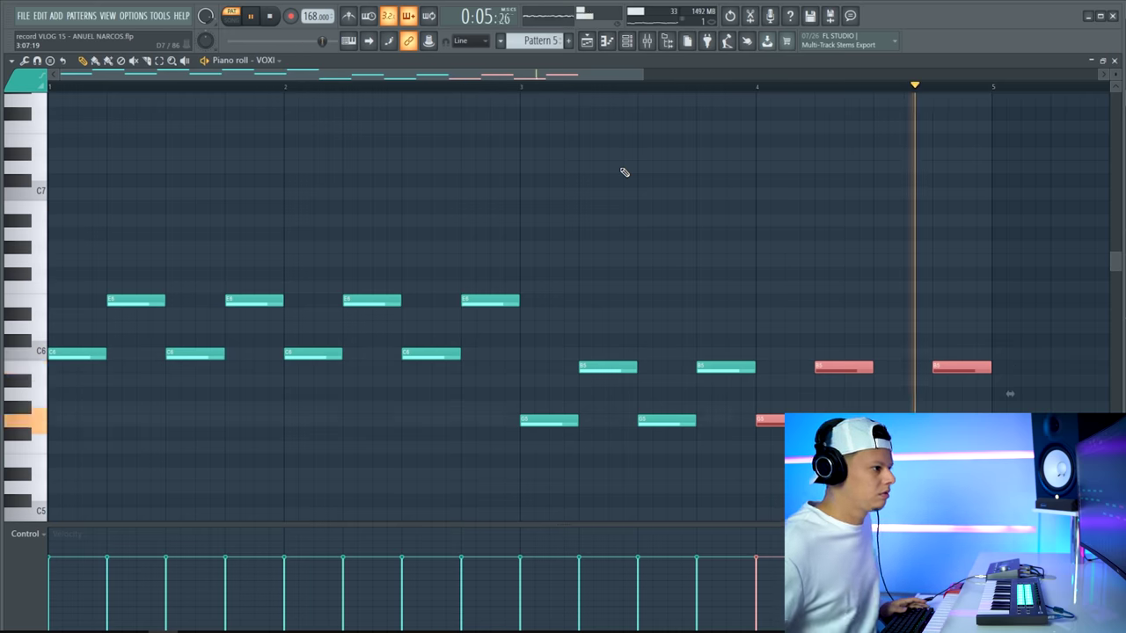
Place Pattern 5 at bar 21 of Track 5 in the playlist and unmute Track 5 and the tracks below
key("F5")
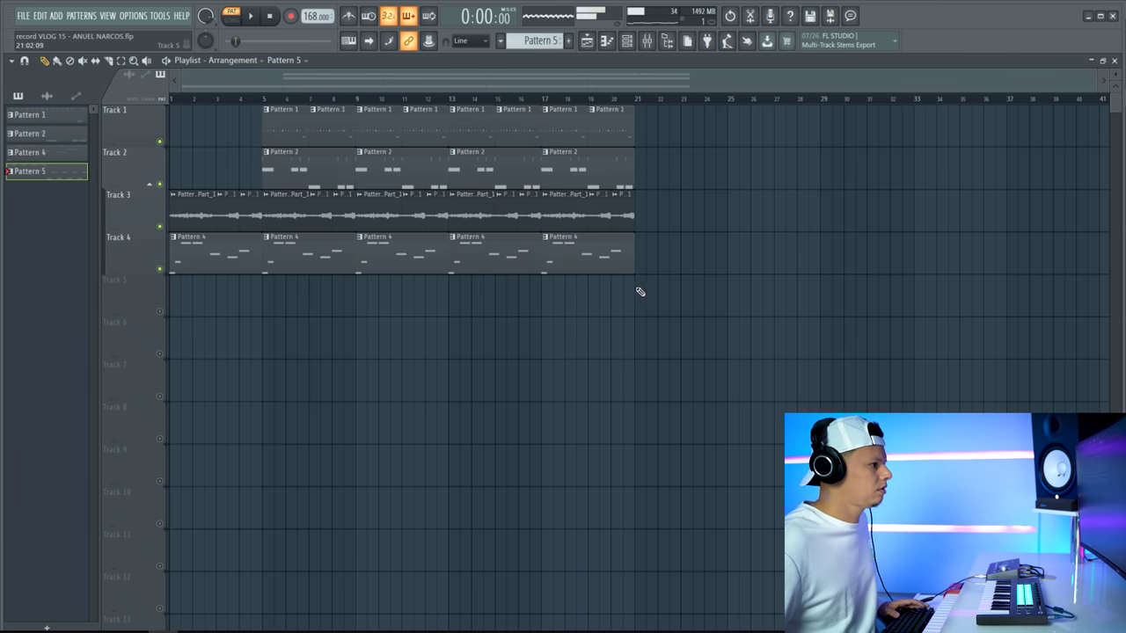
left_click(641, 295)
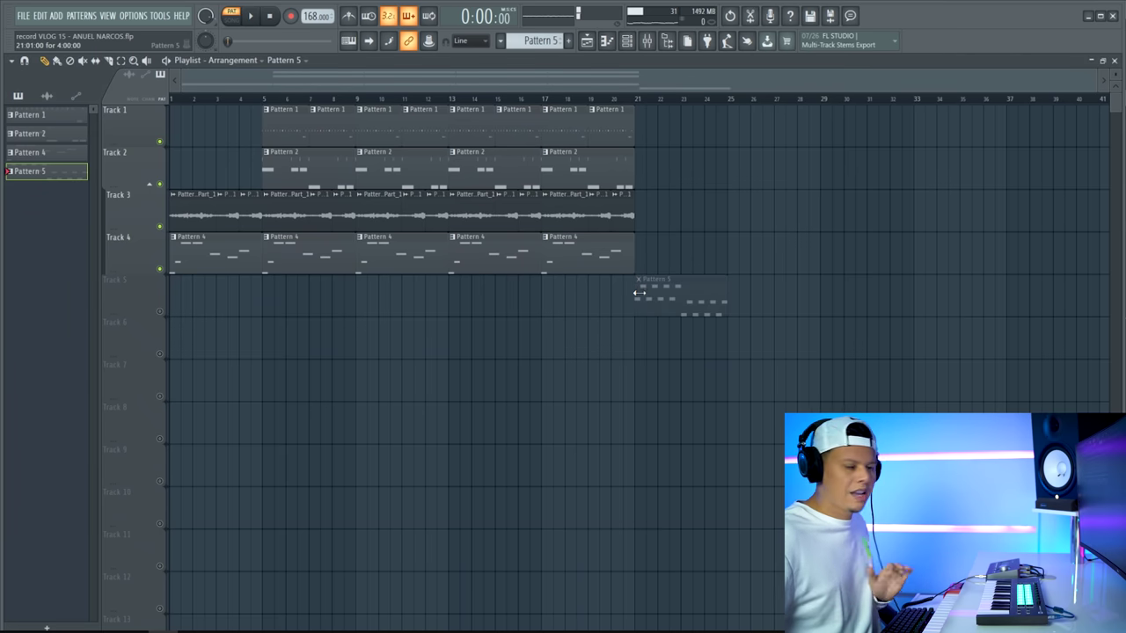
left_click(159, 310)
Copy the Pattern 1 and Pattern 2 clips from bars 13–20 to bar 25 and repeat them from bar 33
left_click_drag(662, 105, 462, 156)
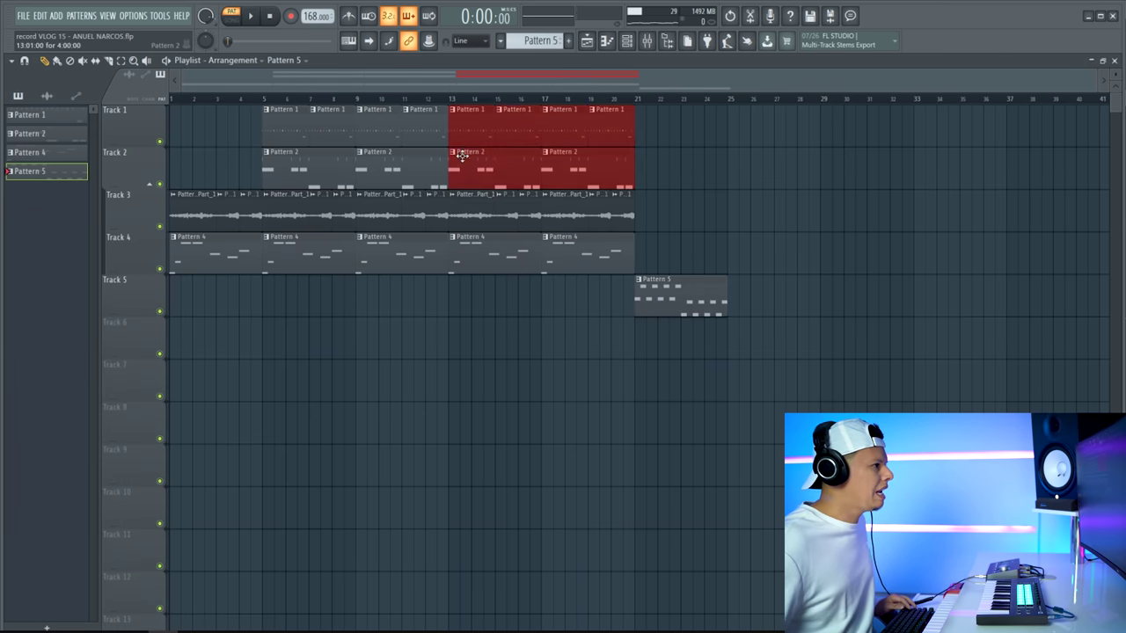
key("ctrl+b")
left_click_drag(654, 118, 744, 118)
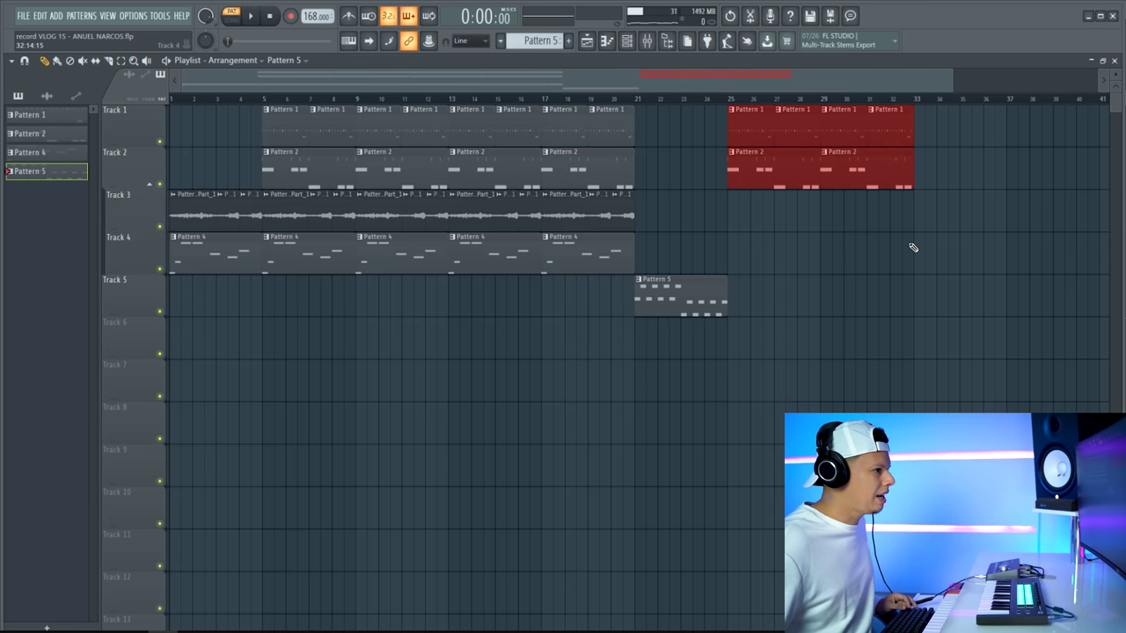
left_click_drag(912, 247, 735, 108)
key("ctrl+b")
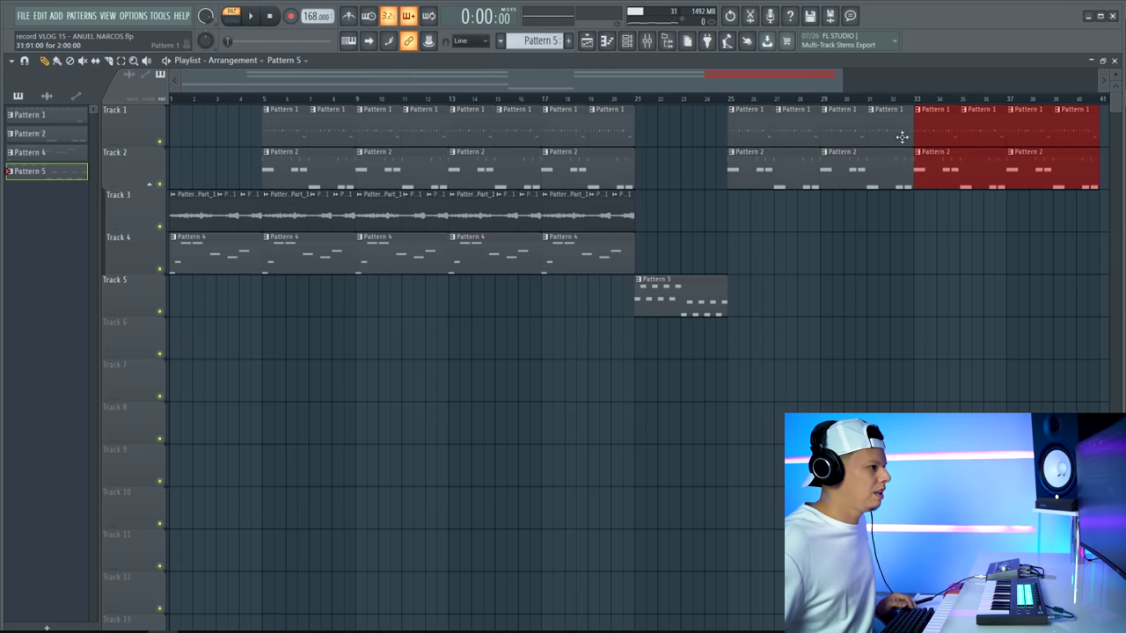
Copy the reversed slices and Pattern 4 clips of bars 13–20 to bars 29–36 on Tracks 3 and 4
left_click_drag(640, 220, 475, 257)
key("ctrl+b")
left_click_drag(658, 205, 844, 205)
Copy Pattern 5 to bar 25 of Track 5 and add two-bar Pattern 1 and Pattern 2 clips at bar 23
left_click_drag(731, 327, 771, 288)
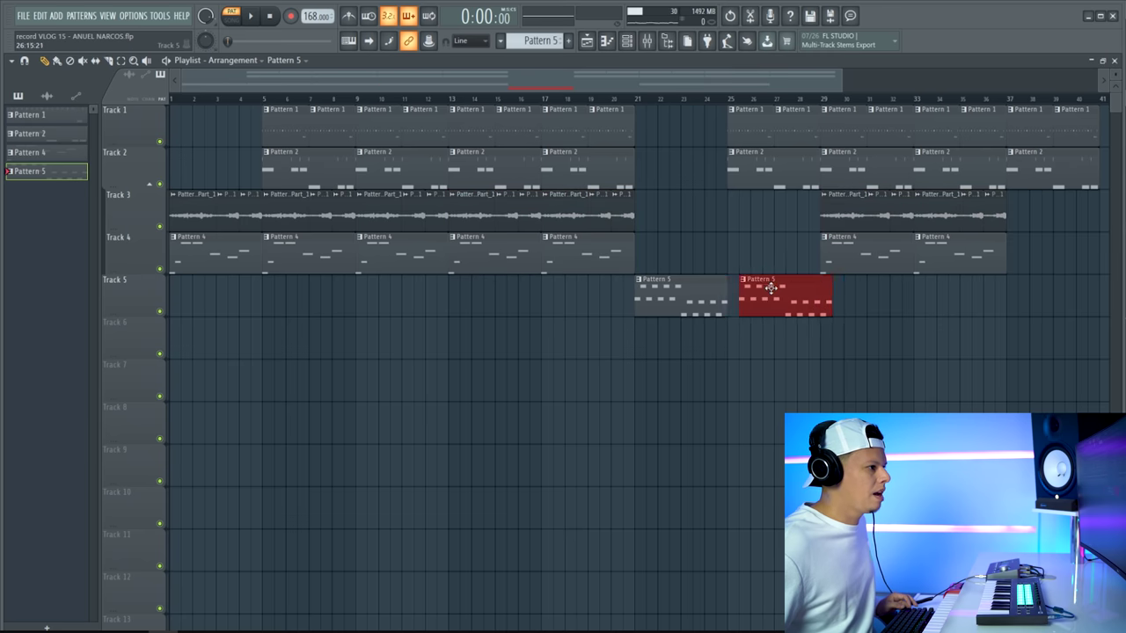
left_click_drag(796, 123, 663, 132)
Play the arrangement from bar 18 and lower the VOXI channel volume to 38%
left_click(576, 99)
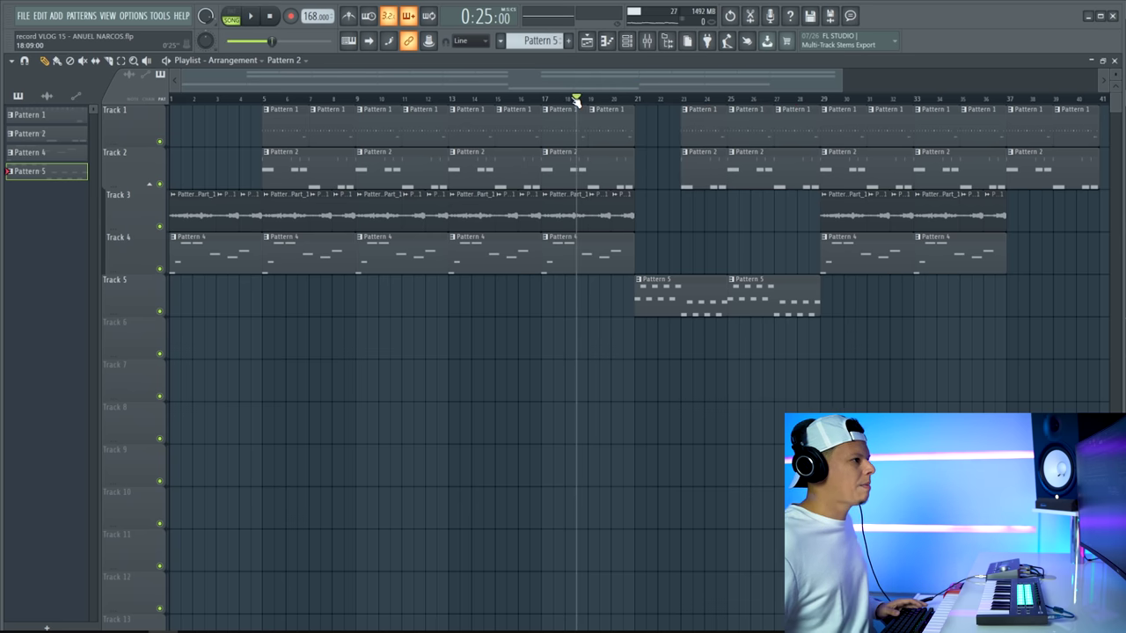
key("space")
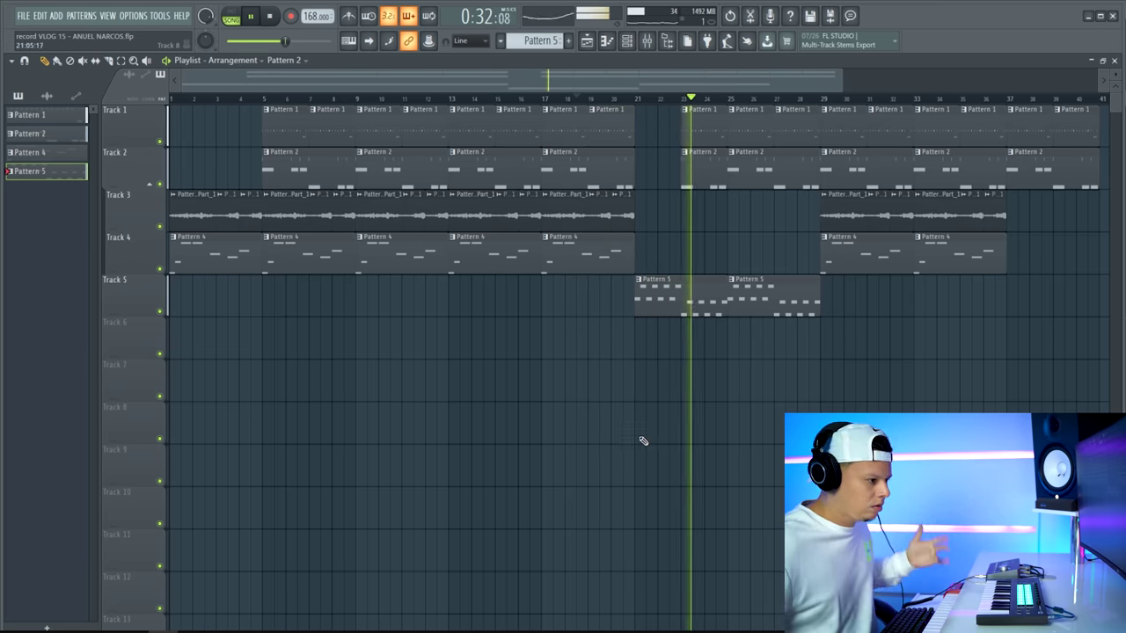
key("F6")
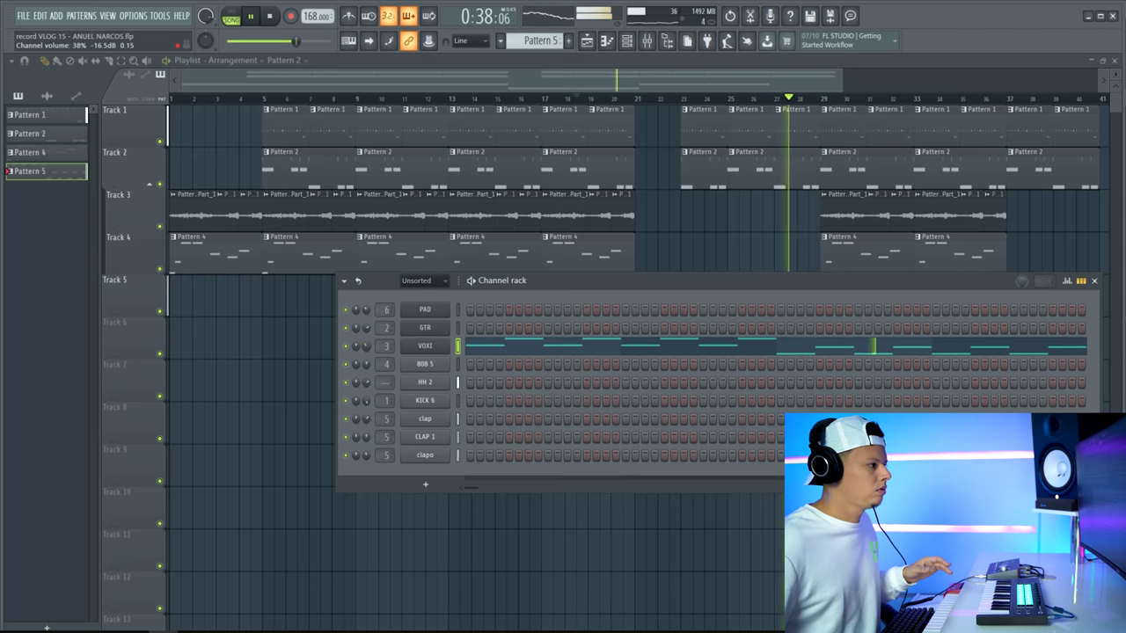
key("F6")
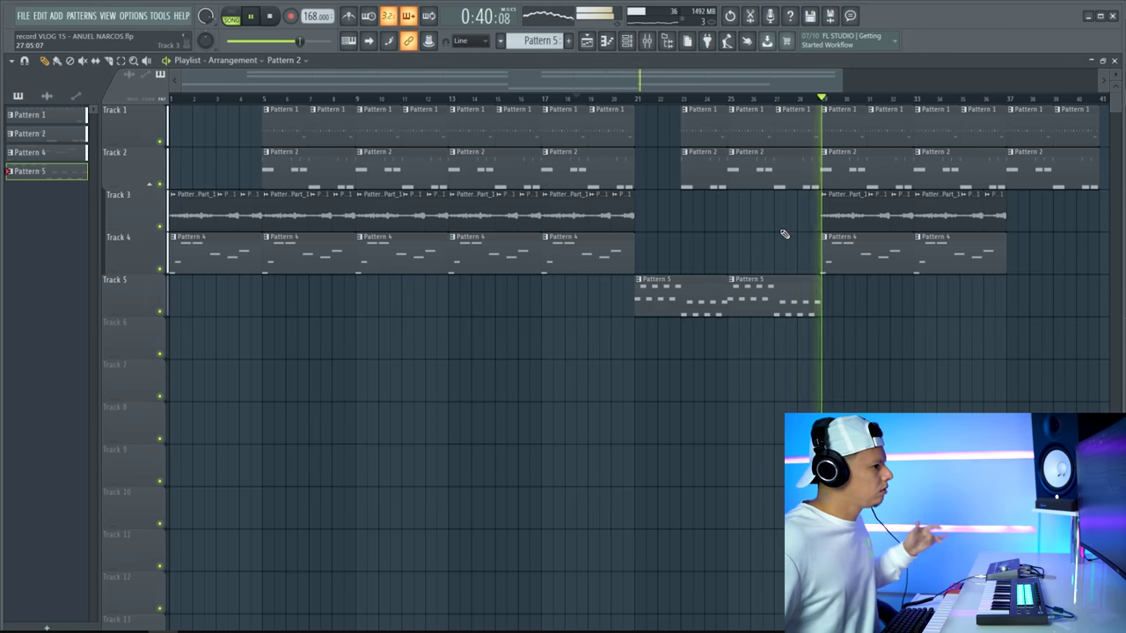
Copy the two Pattern 5 clips to bars 29–36, set the VOXI channel volume to 35% and stop playback
left_click_drag(836, 309, 864, 292)
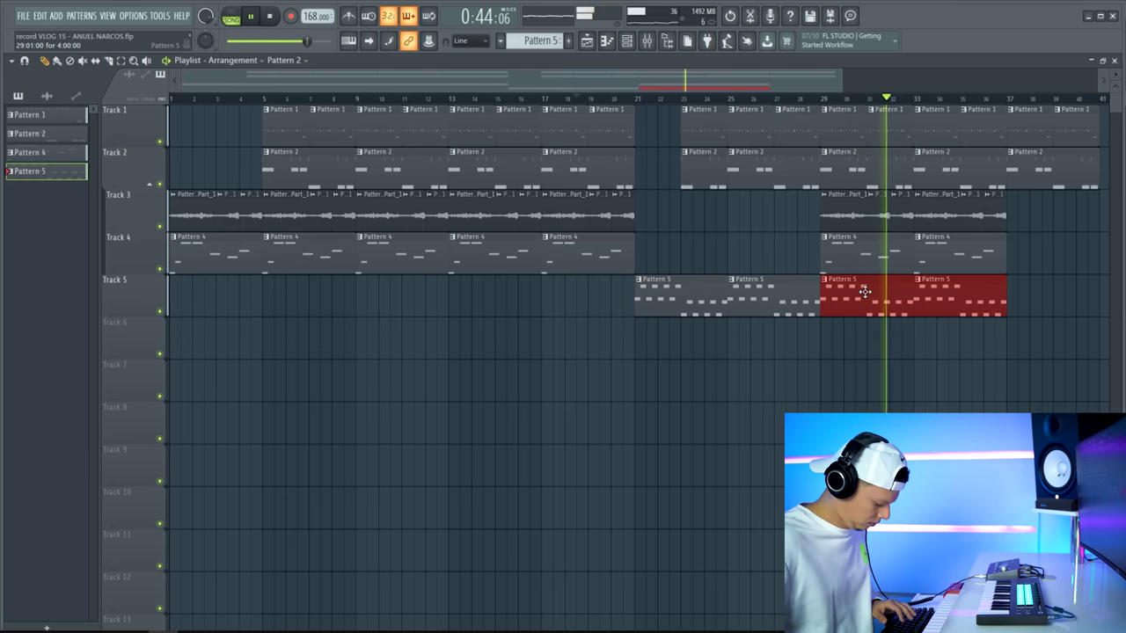
key("F6")
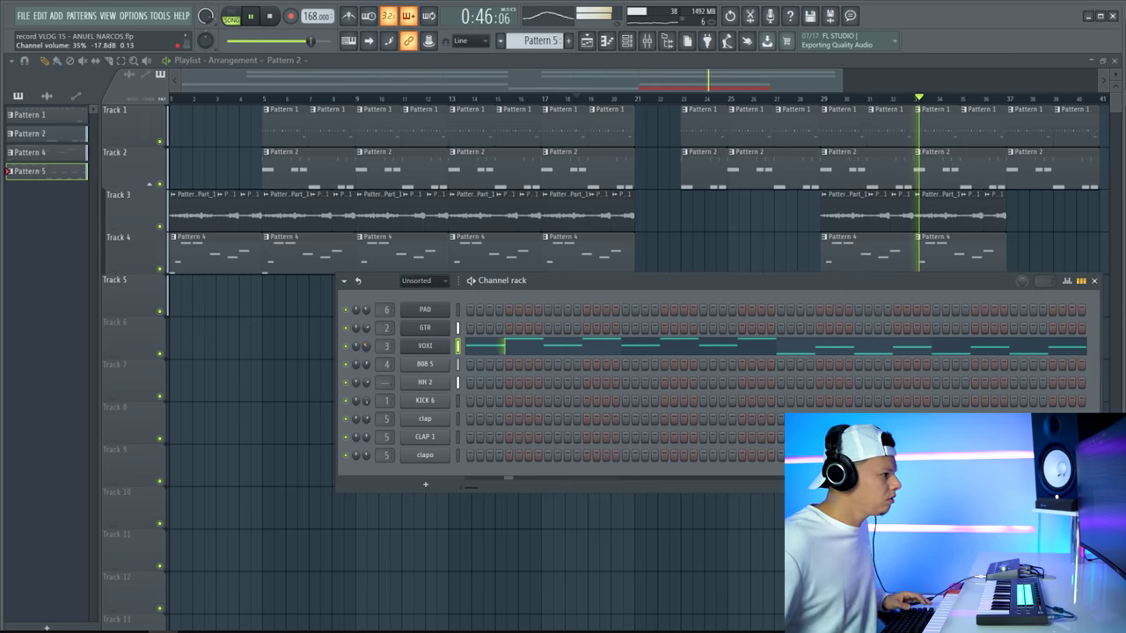
key("F6")
key("space")
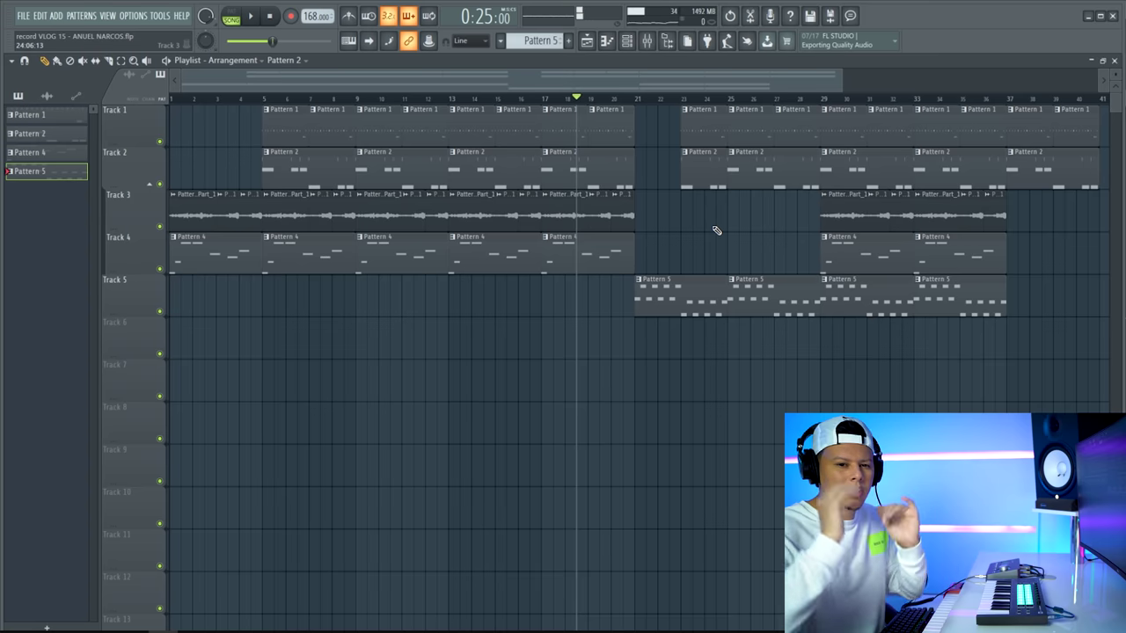
left_click(626, 41)
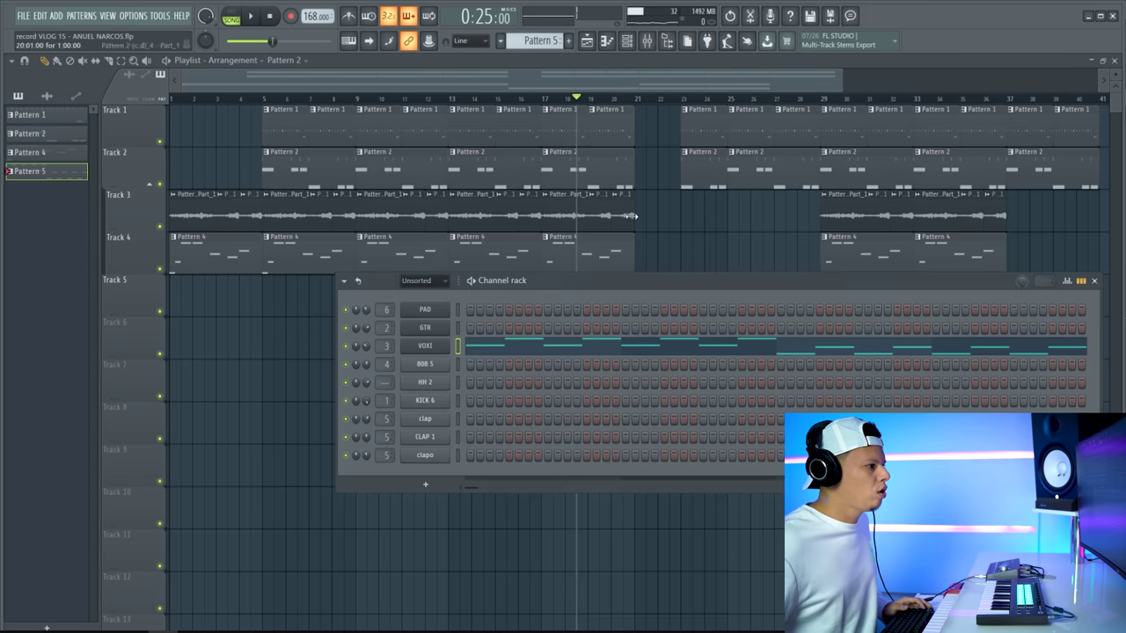
key("F6")
Solo Track 5 and turn Tracks 3 and 4 back on, leaving the drum and 808 tracks muted
right_click(160, 312)
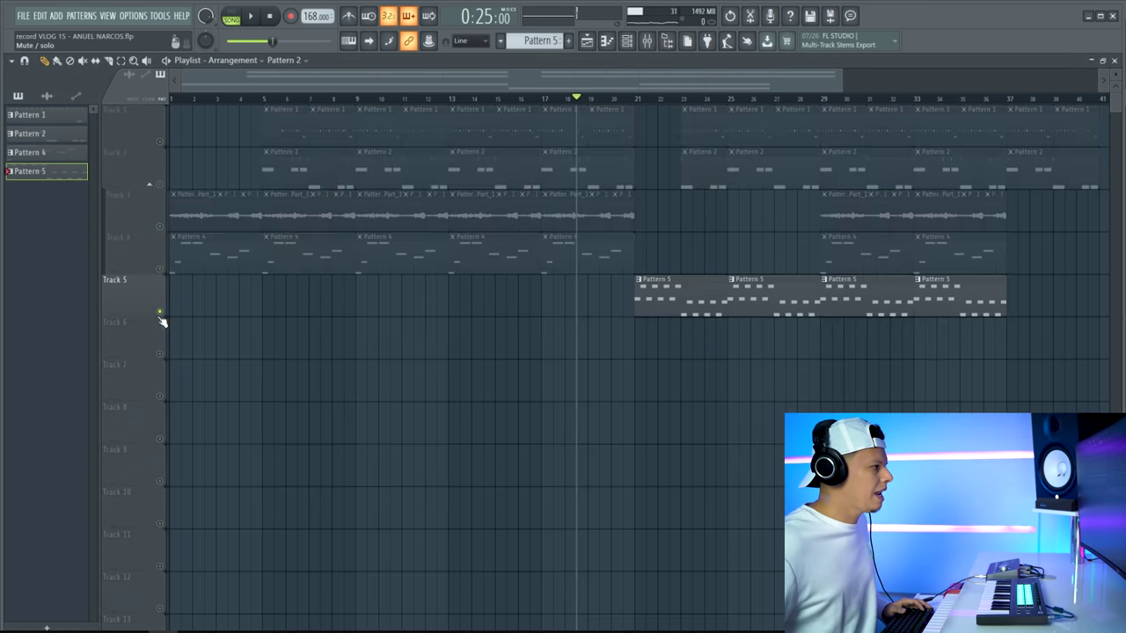
left_click(160, 269)
left_click(161, 227)
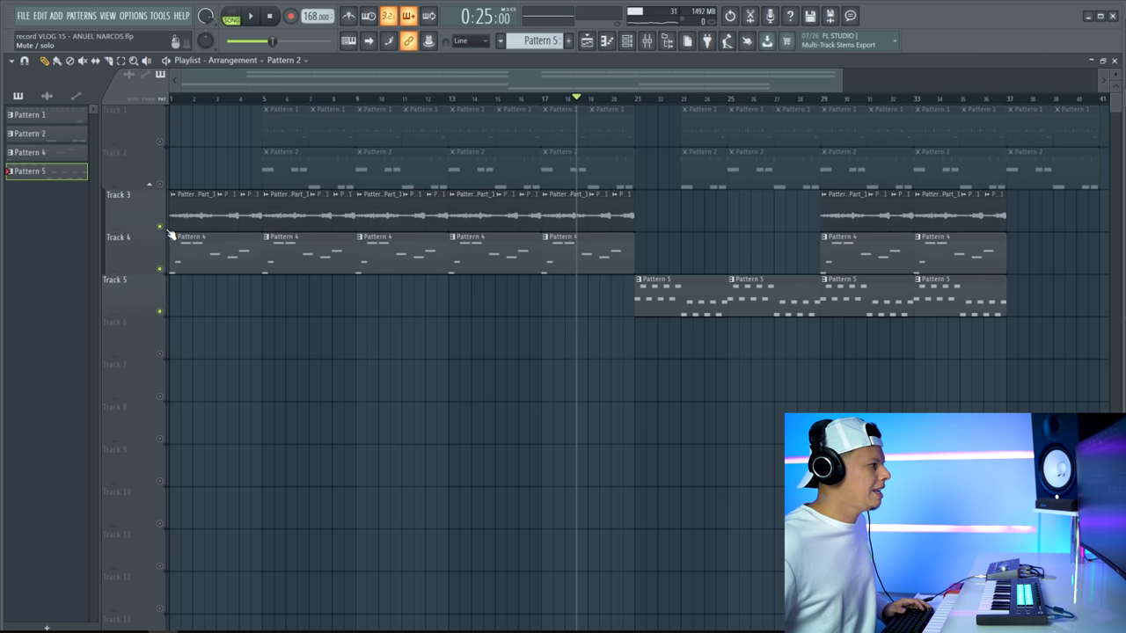
Remove the reversed slices at bars 29–32 of Track 3 and play the melodic tracks from bar 29
left_click(821, 101)
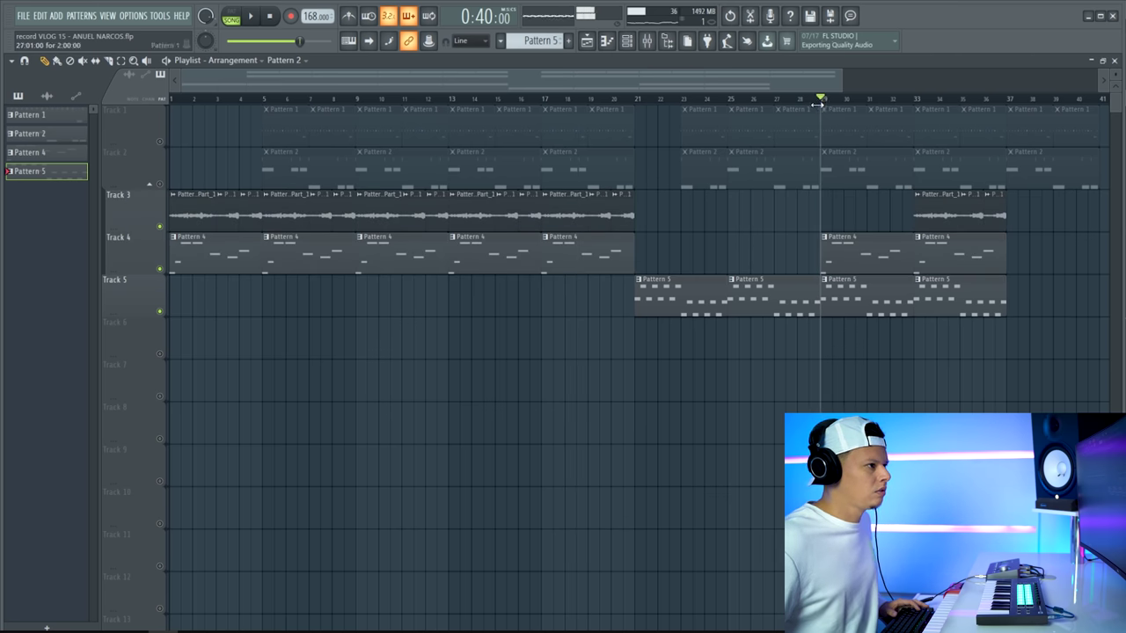
key("space")
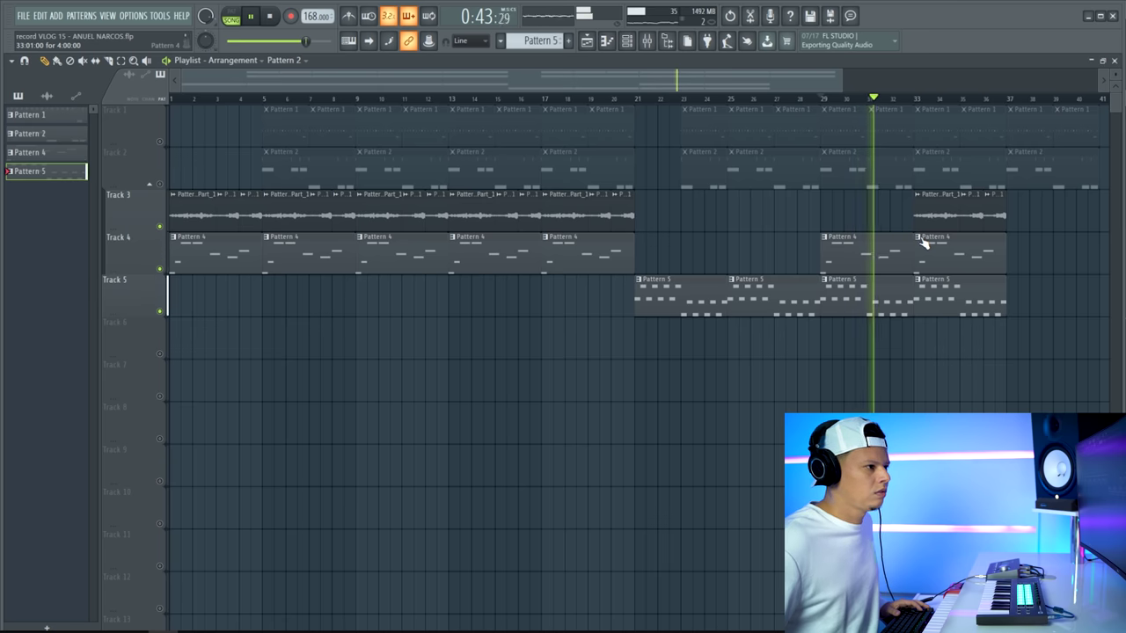
key("space")
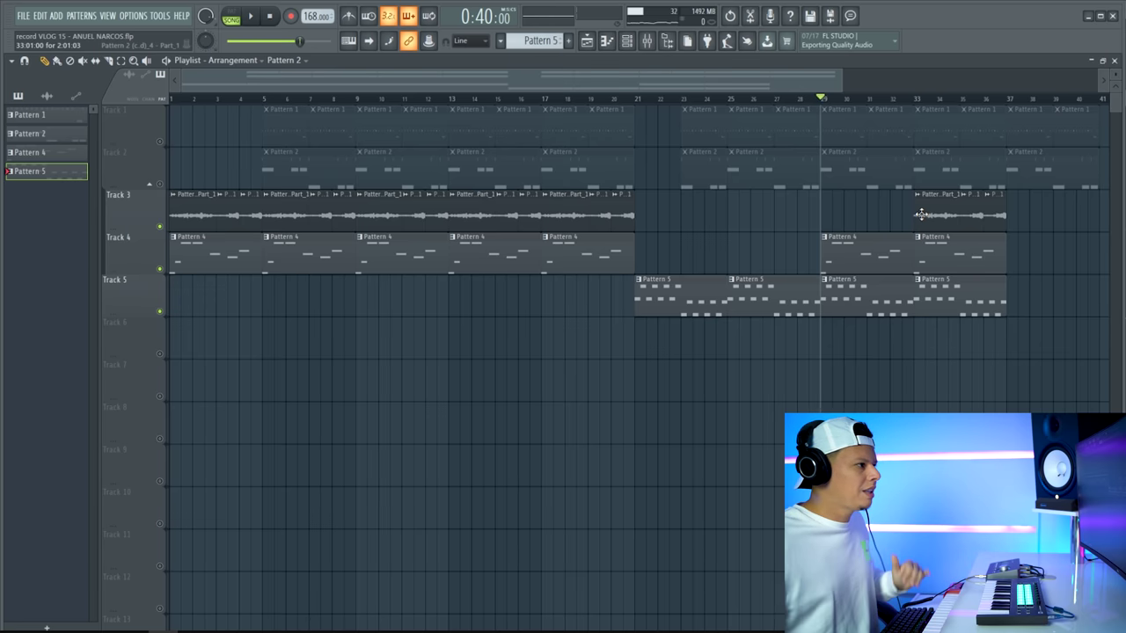
Unmute all playlist tracks and play the whole arrangement from the beginning
right_click(160, 185)
right_click(160, 184)
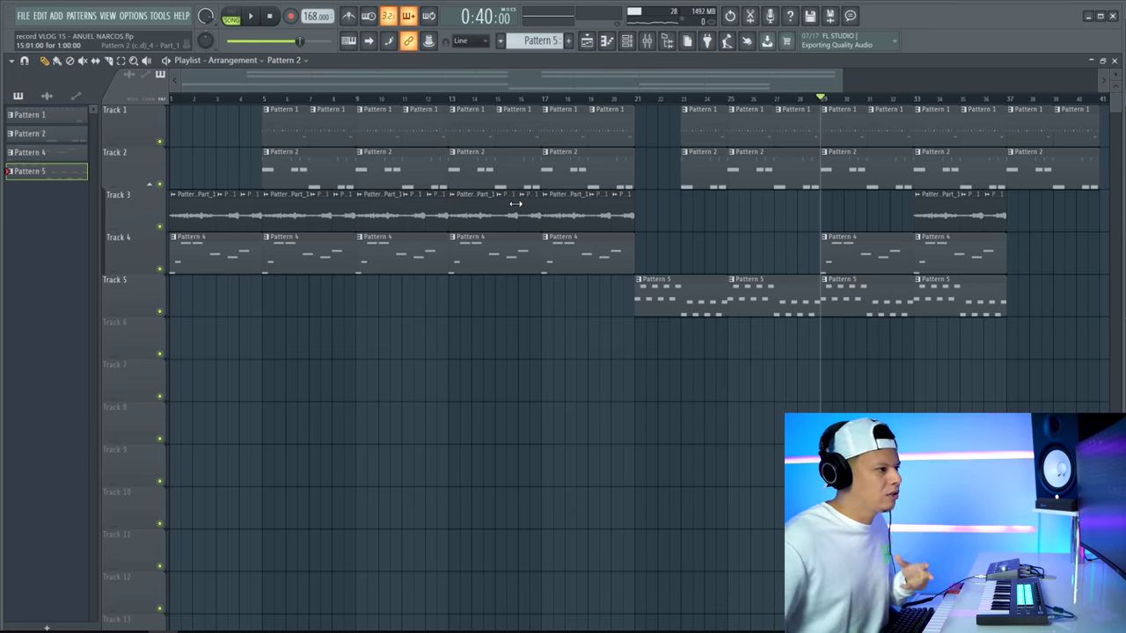
left_click(271, 17)
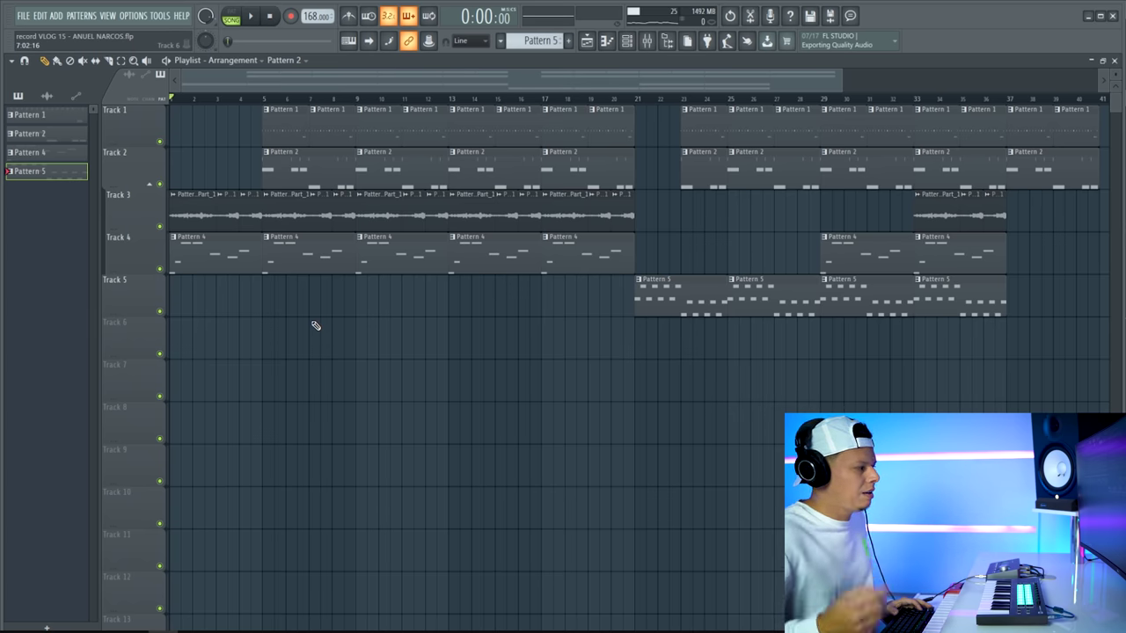
key("space")
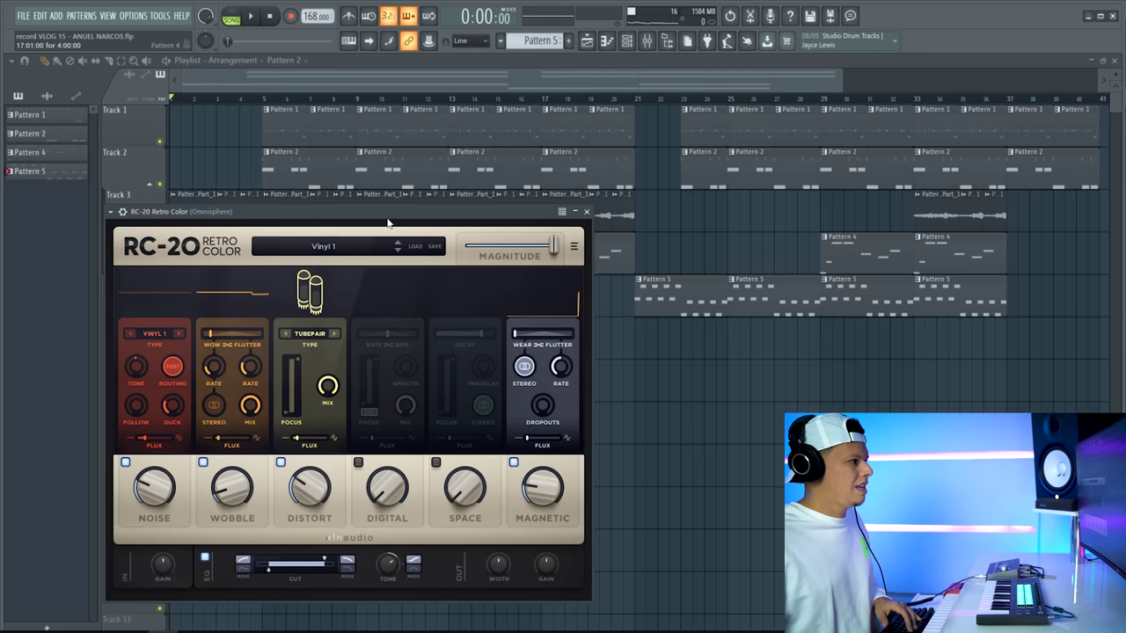
Move the RC-20 Retro Color window aside, create Pattern 6 and open the PAD channel's piano roll
left_click_drag(387, 221, 635, 211)
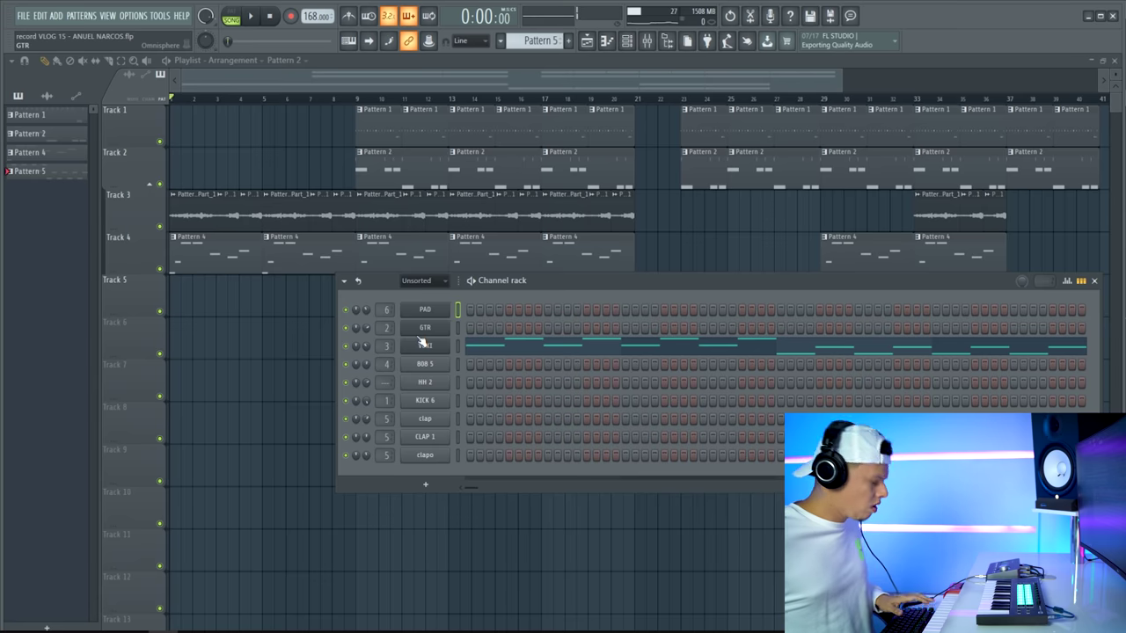
key("F4")
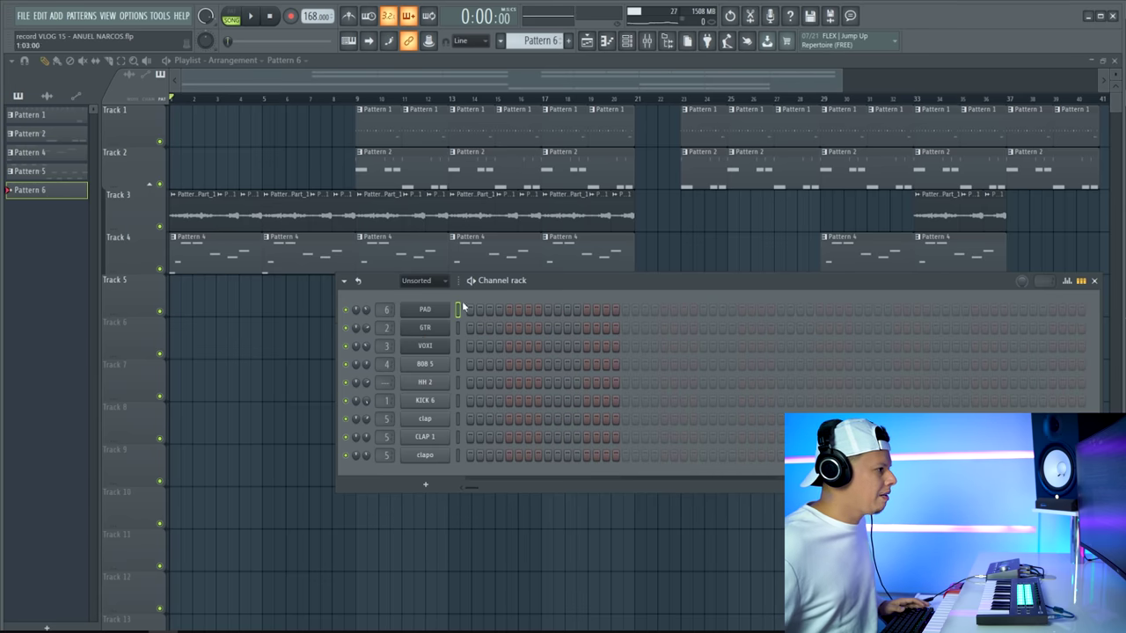
right_click(463, 305)
left_click(468, 312)
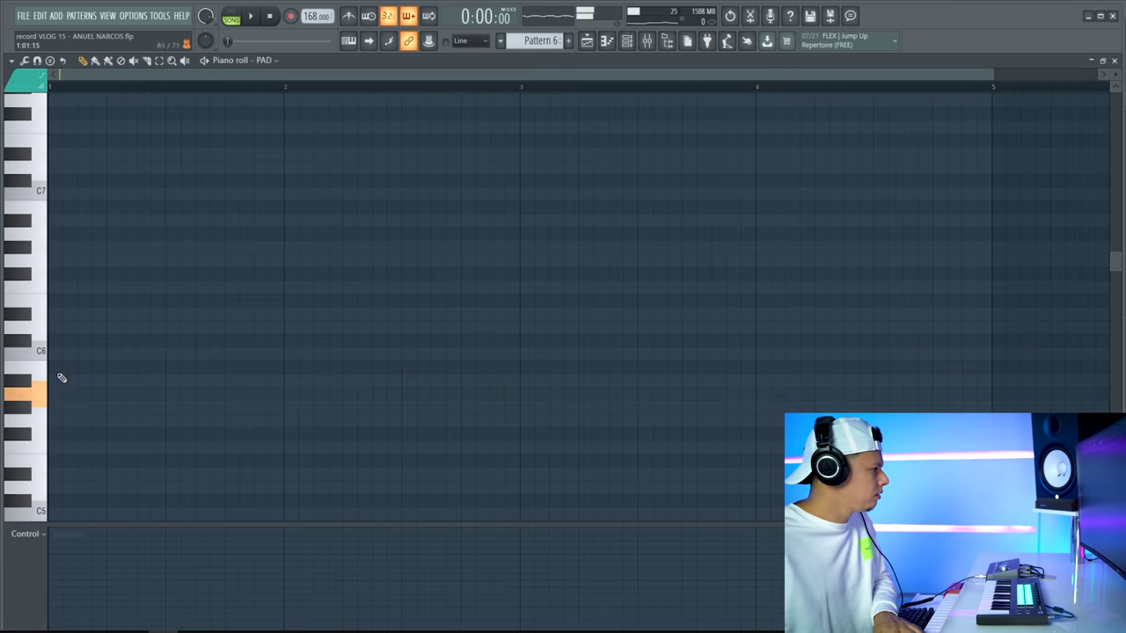
Draw an A5, C6 and E6 chord of short notes at the start of bar 1 for the PAD channel
left_click(56, 396)
left_click_drag(108, 395, 52, 395)
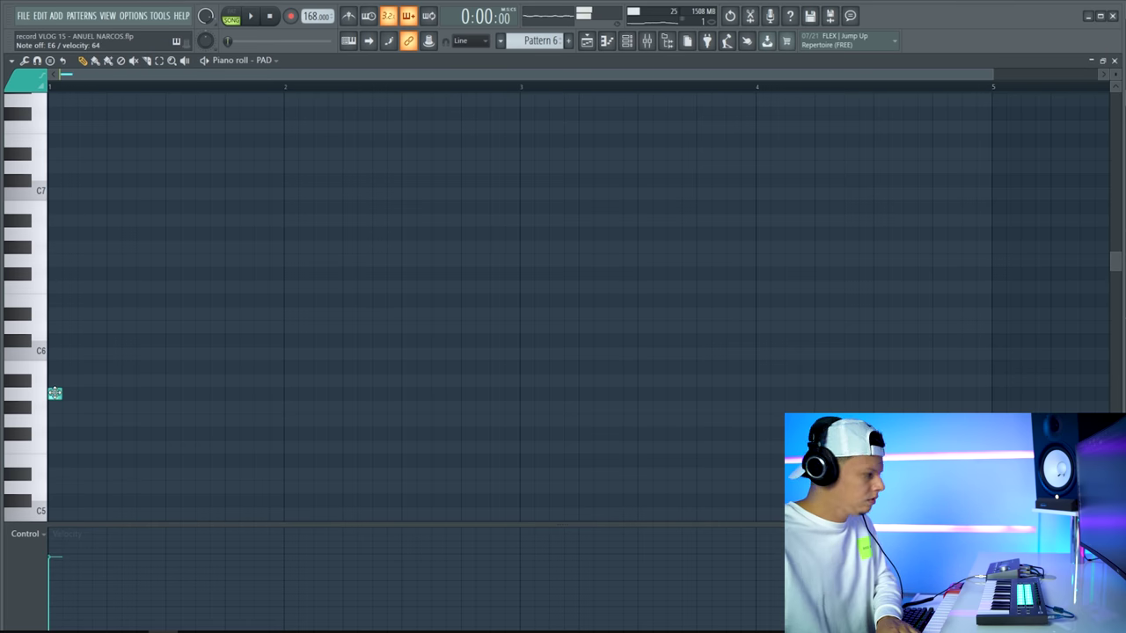
left_click(57, 352)
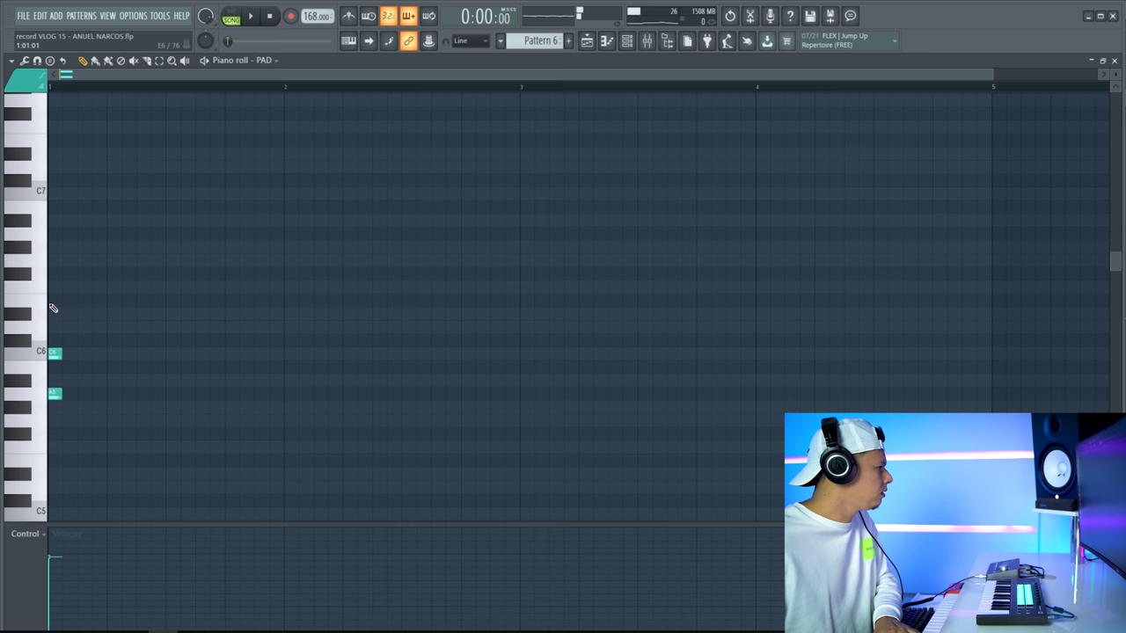
left_click(55, 301)
Copy the chord to the starts of bars 2, 3 and 4, keeping the same pitches
left_click_drag(80, 269, 51, 400)
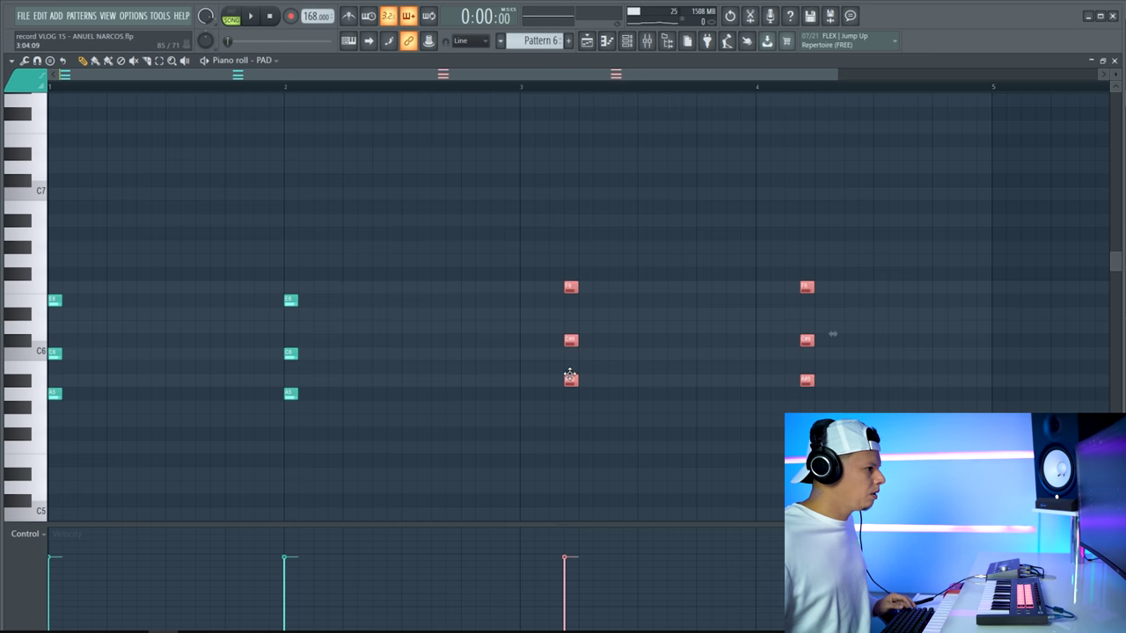
left_click_drag(569, 380, 528, 400)
left_click(544, 428)
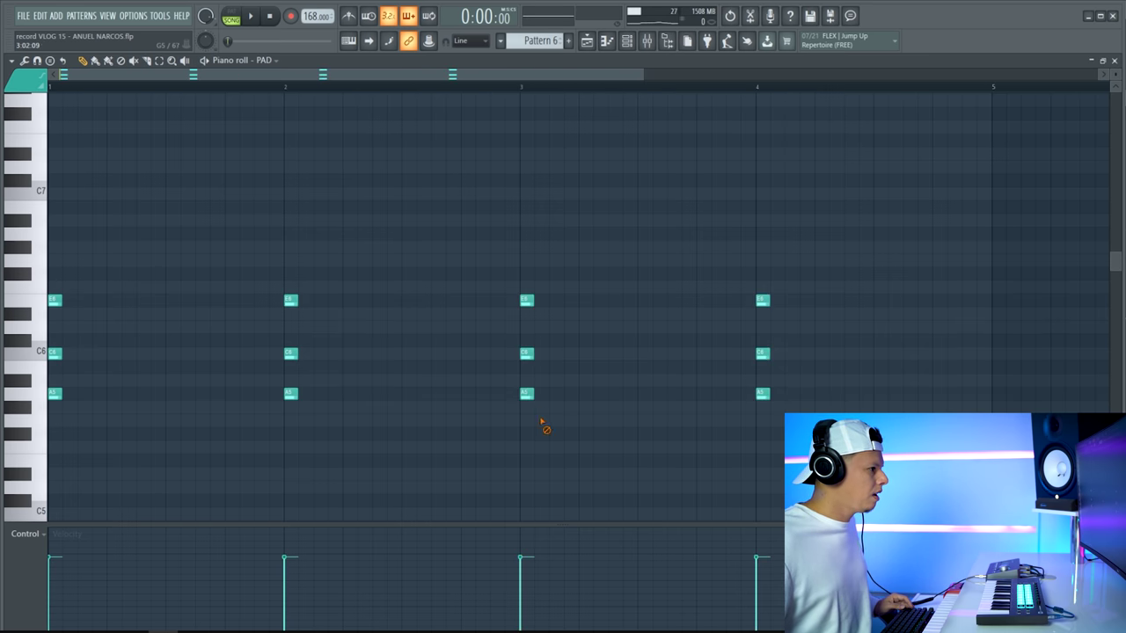
In the bar 3 and 4 chords, lower C6 to B5 and A5 to G5, and add E5 below them
left_click_drag(796, 336, 495, 429)
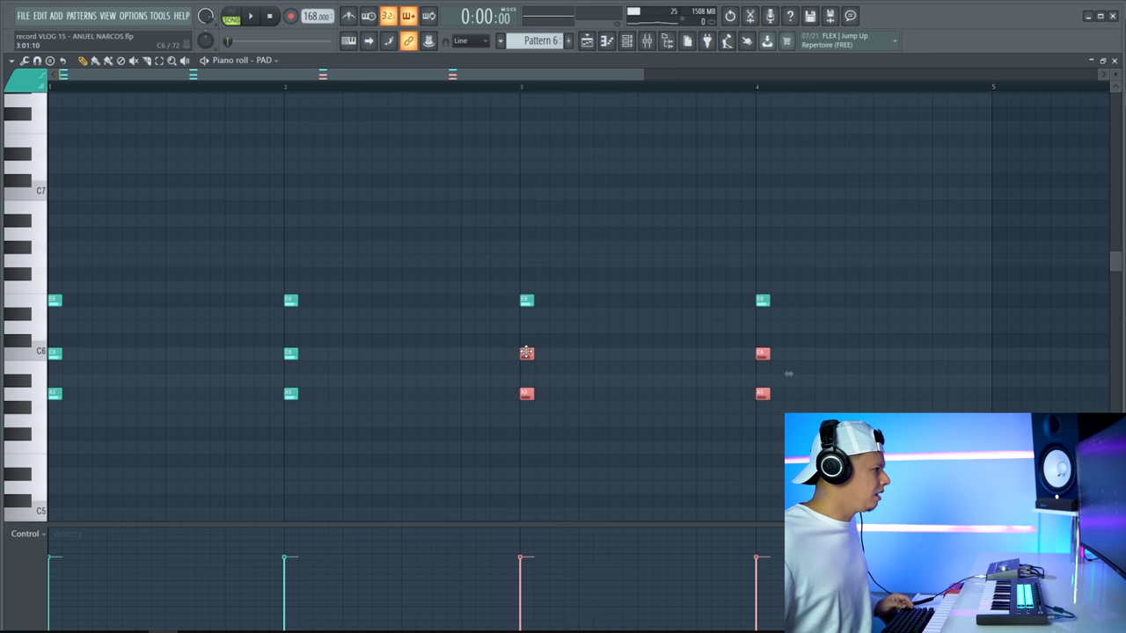
left_click_drag(526, 355, 527, 376)
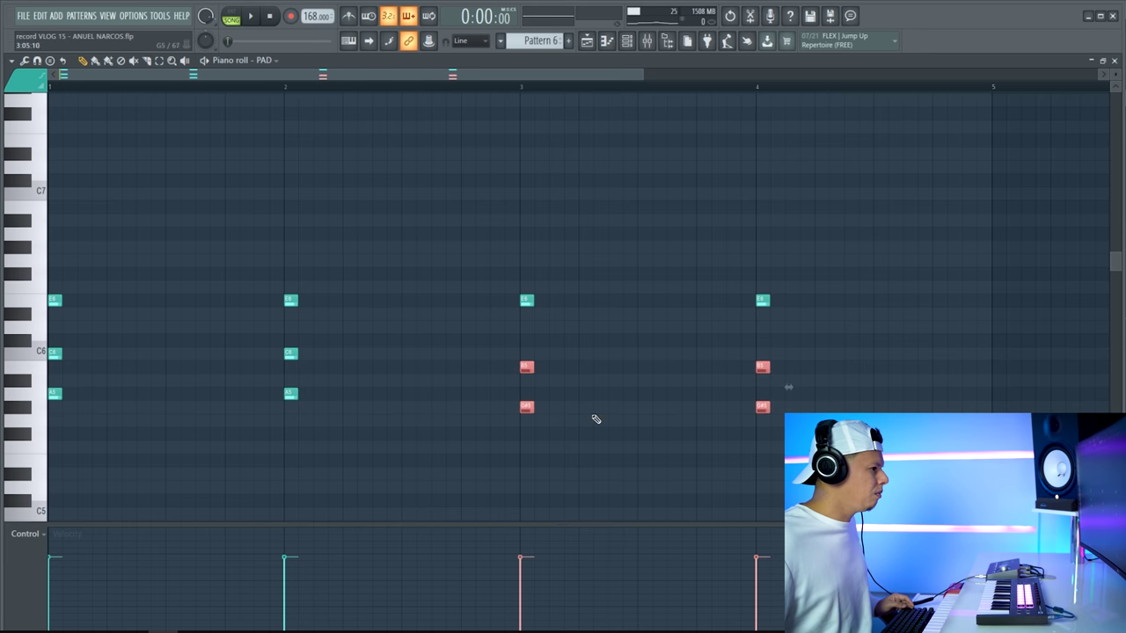
left_click_drag(788, 385, 515, 449)
left_click_drag(526, 409, 526, 424)
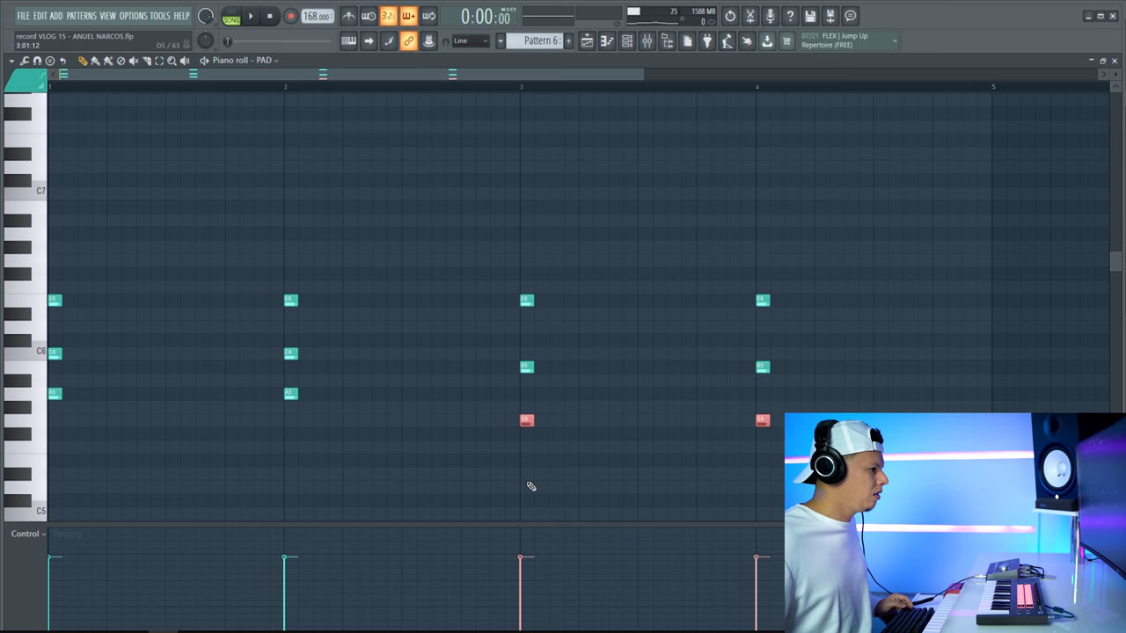
left_click(524, 474)
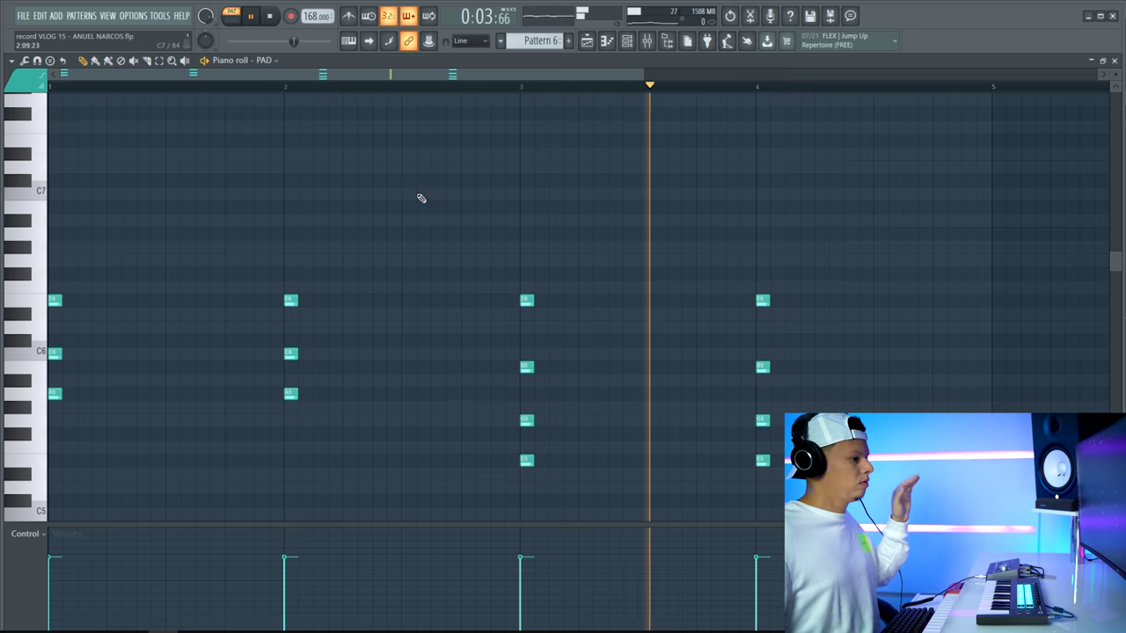
key("space")
Place three consecutive Pattern 6 clips on Track 6 of the playlist, covering bars 9 to 20
left_click(587, 42)
left_click(373, 351)
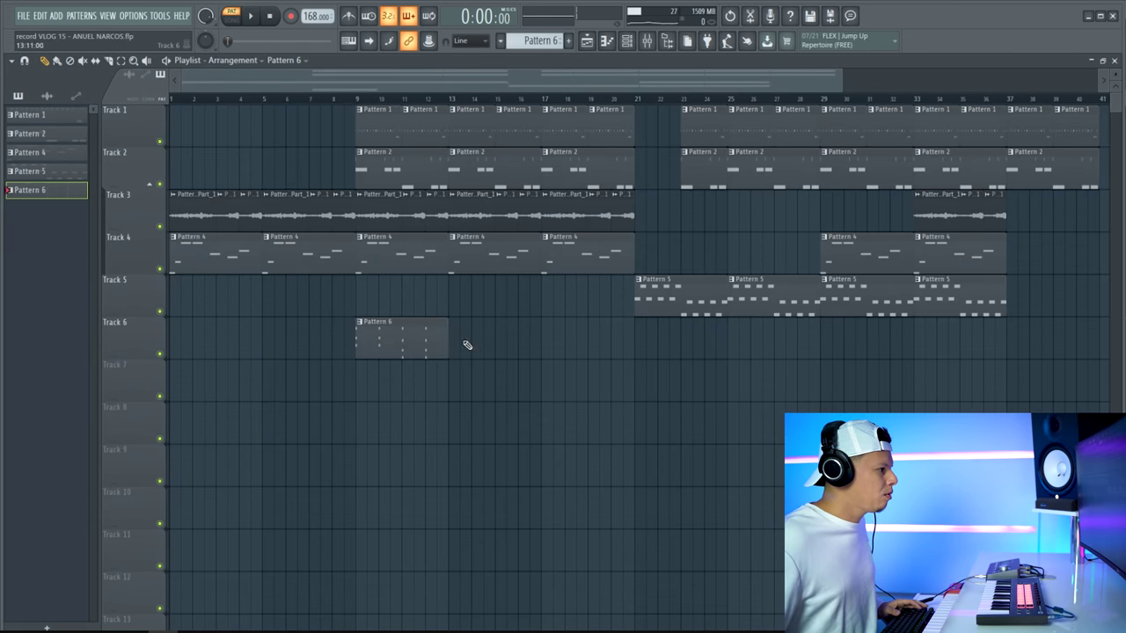
left_click(458, 339)
left_click(547, 335)
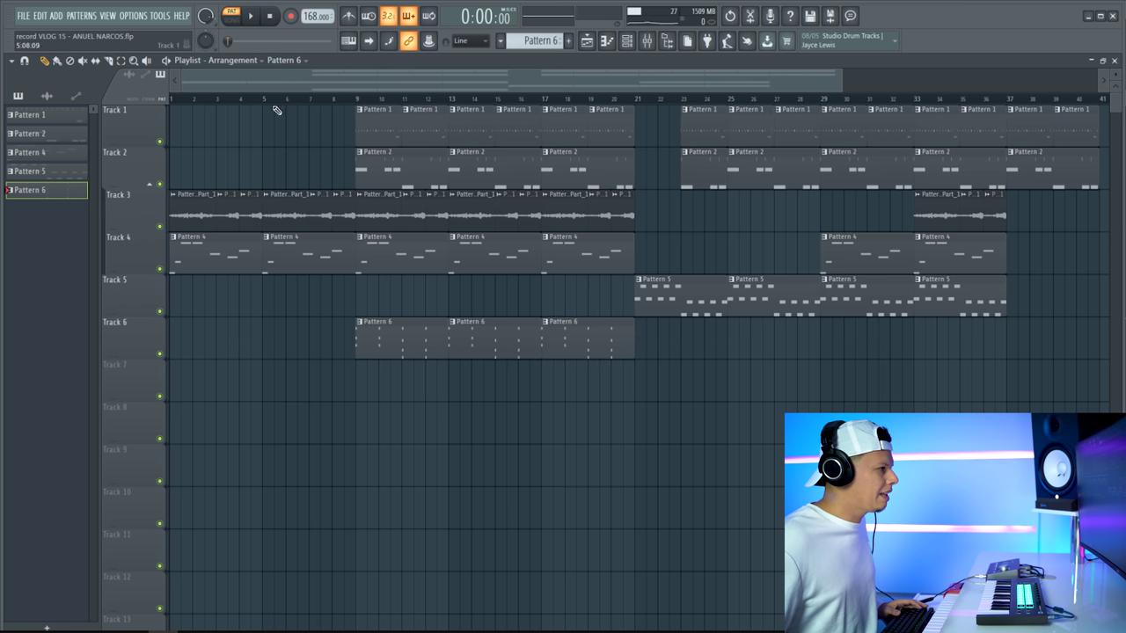
Play the arrangement from the middle of bar 7 and add three Pattern 6 clips on Track 6 across bars 25 to 36
left_click(321, 99)
key("space")
left_click_drag(680, 346, 762, 329)
left_click(703, 275, "ctrl")
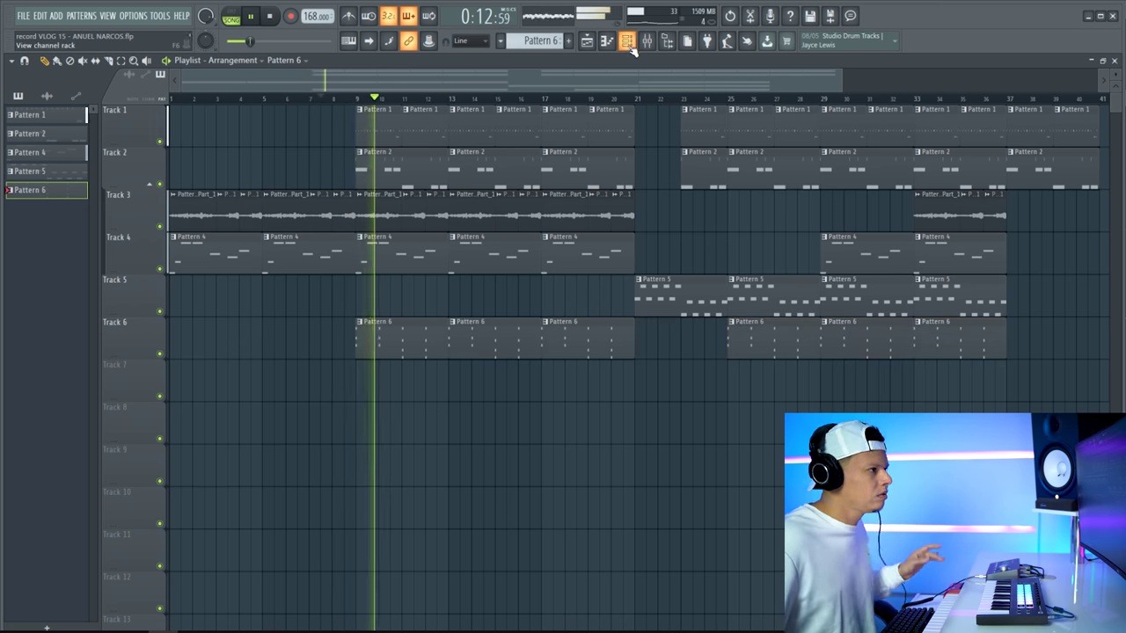
Listen to the arrangement with the PAD part, viewing the channel rack for a while, and stop playback
key("F6")
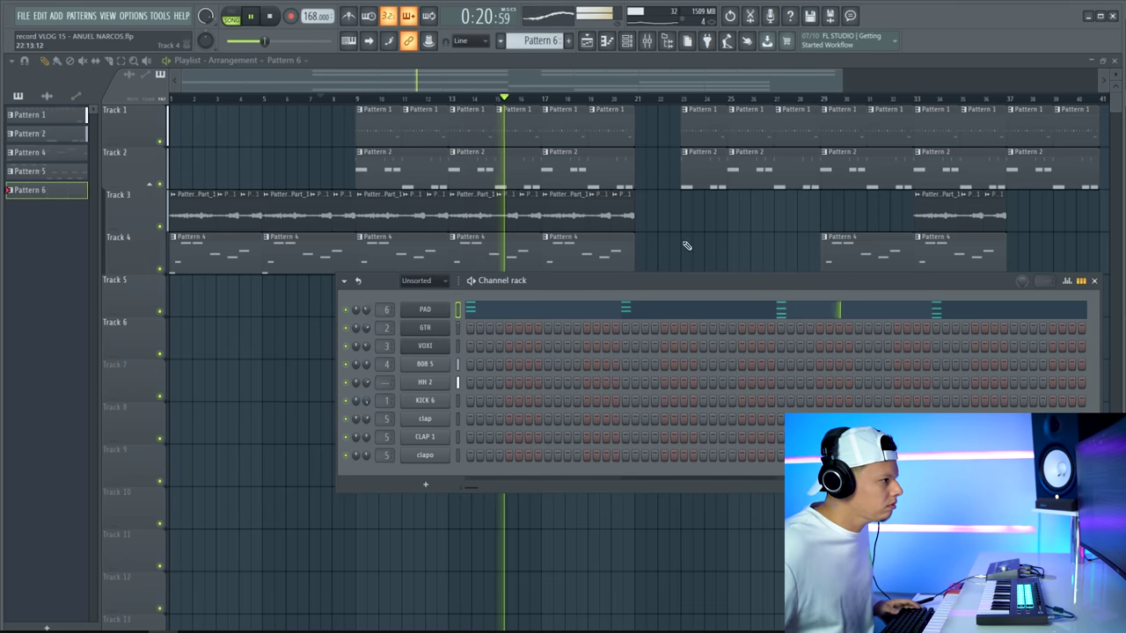
key("F6")
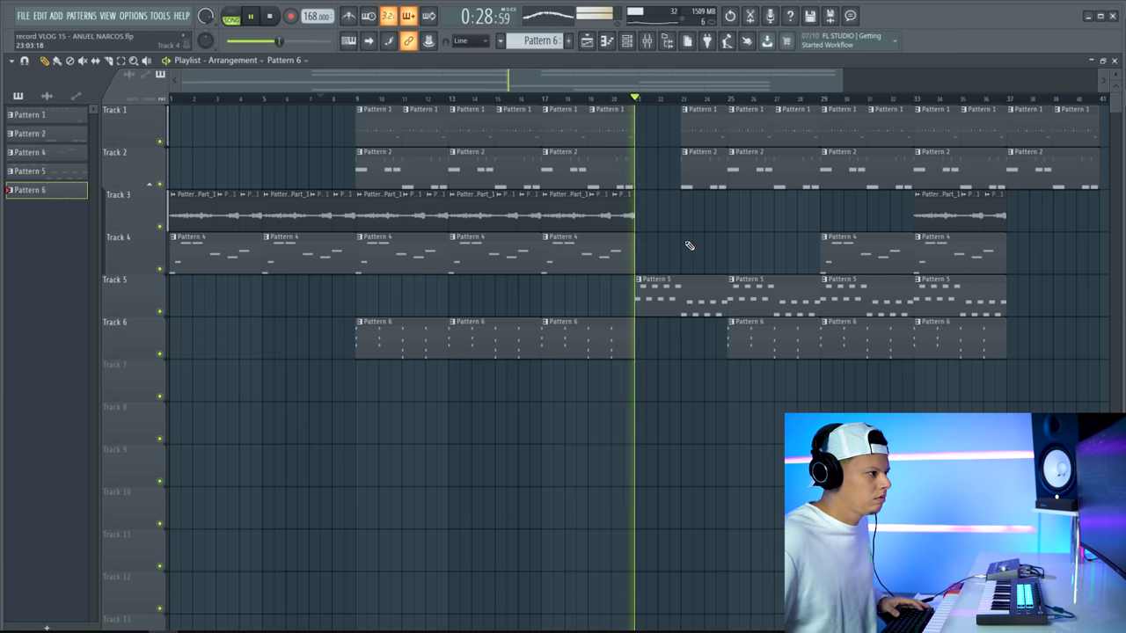
key("space")
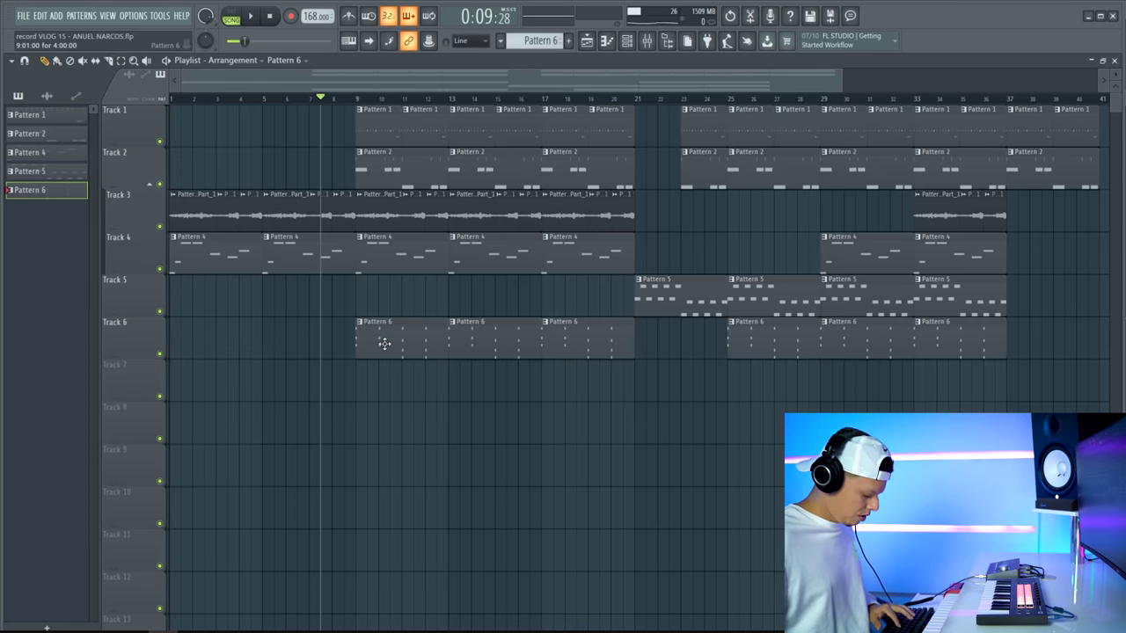
Switch to pattern playback and audition Pattern 6 on its own with the channel rack shown
key("l")
key("space")
key("F6")
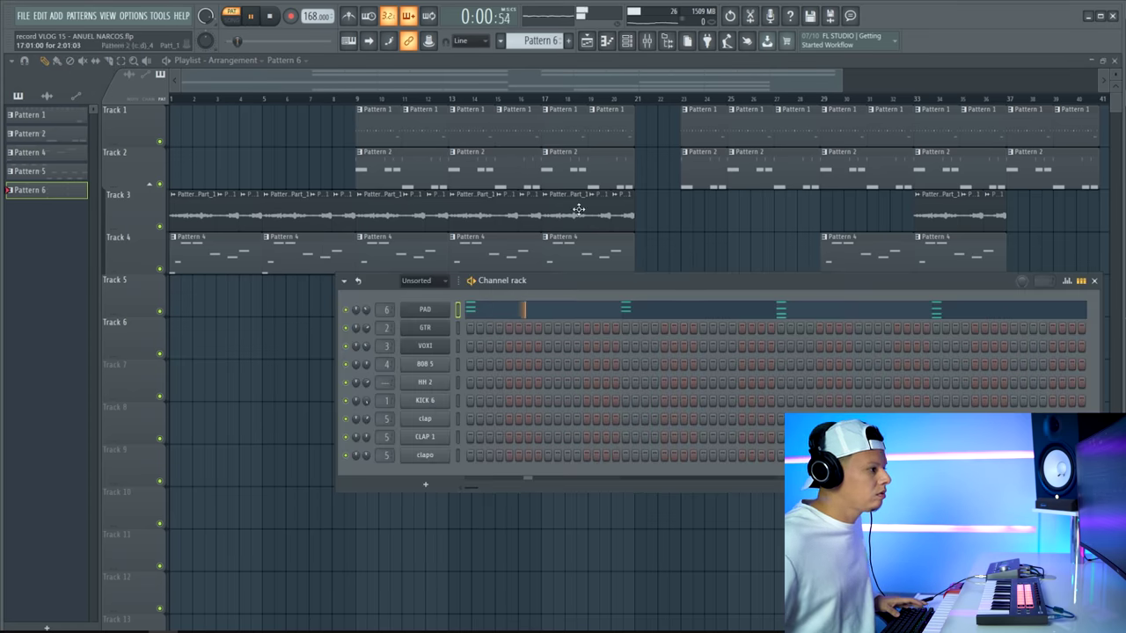
key("space")
key("F6")
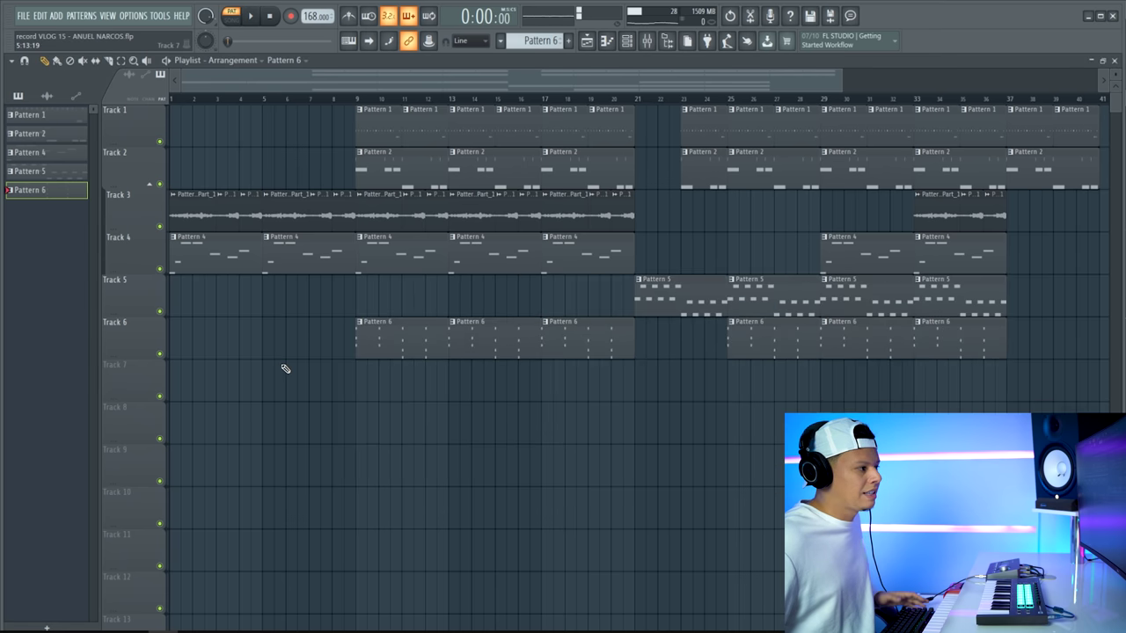
Solo Track 3, turn Track 6 back on and play the two tracks from bar 9
left_click(160, 227, "ctrl")
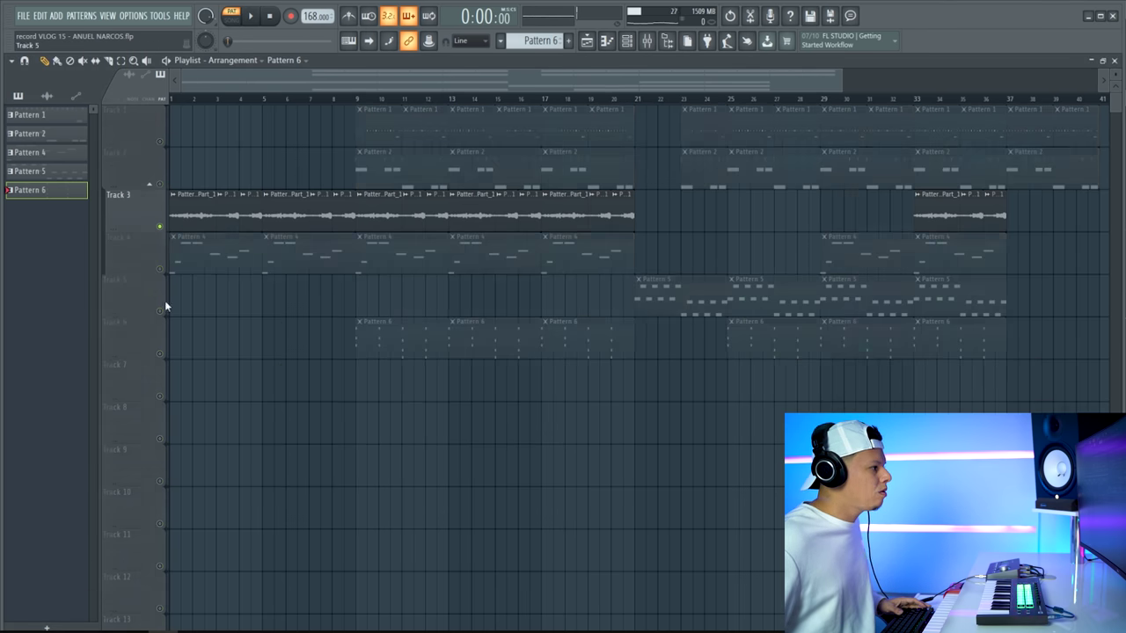
left_click(160, 355)
left_click(359, 101)
key("space")
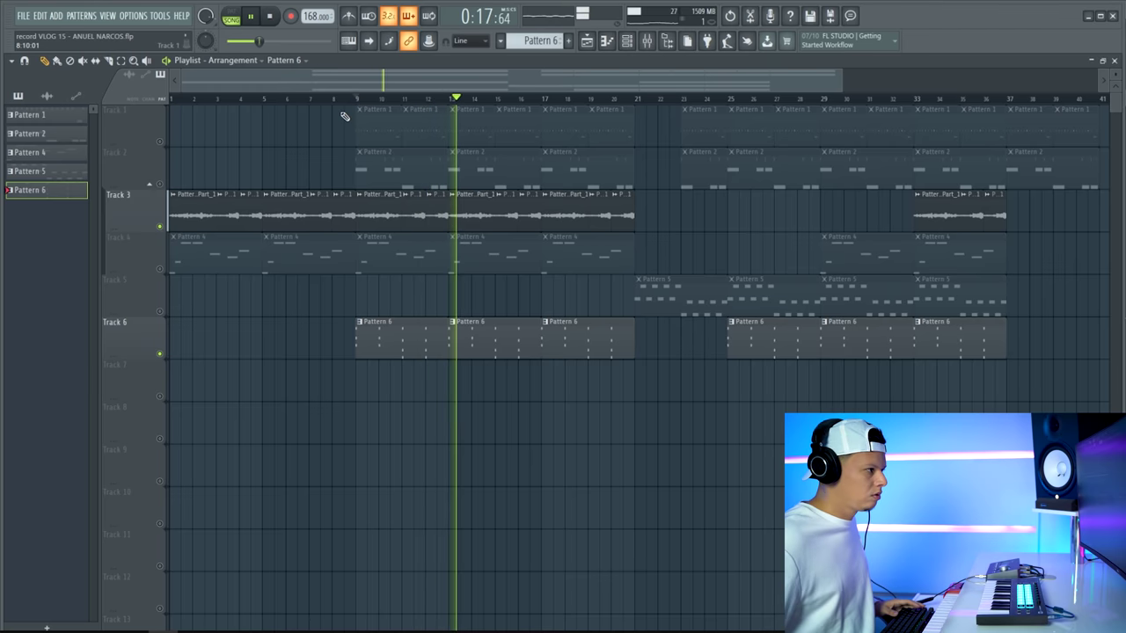
key("space")
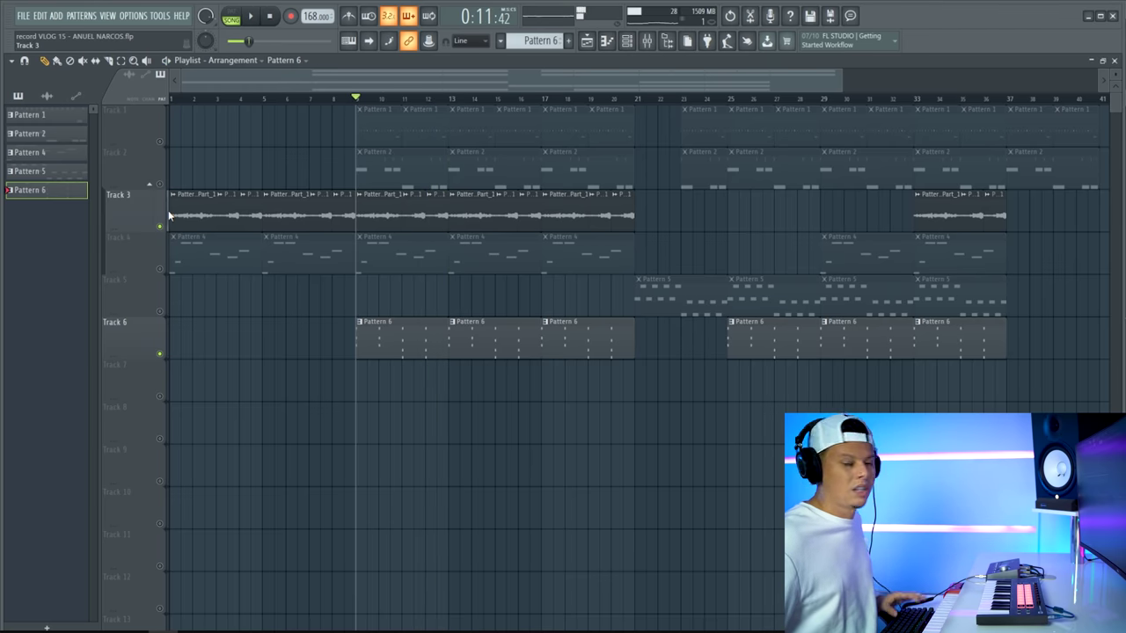
right_click(160, 268)
key("space")
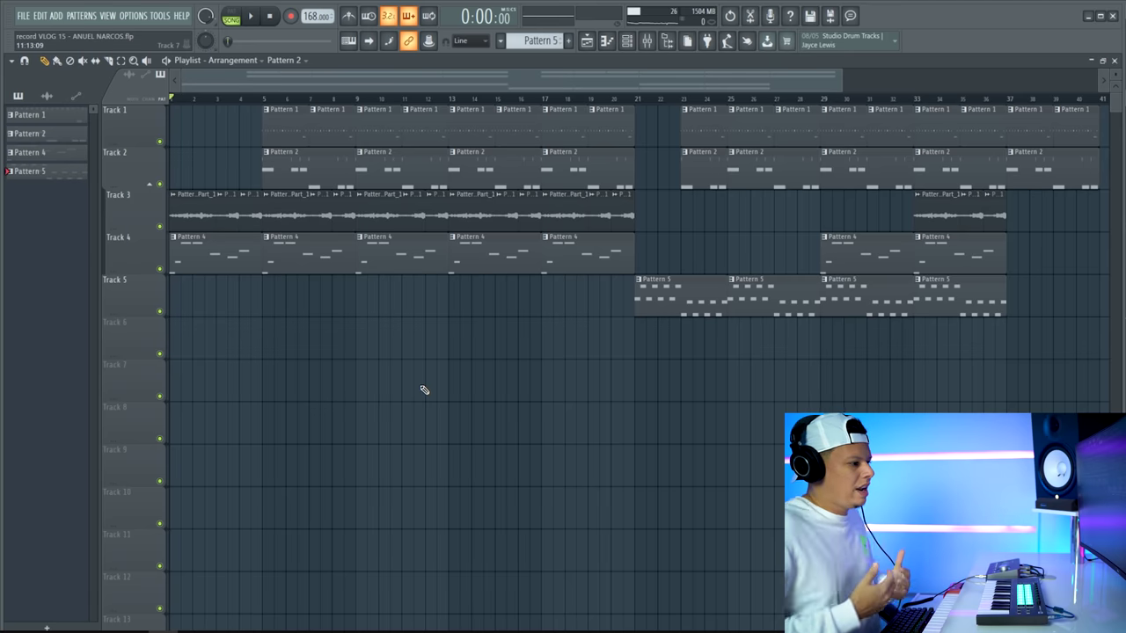
Move the playback position to bar 5 and play the arrangement of Tracks 1 to 5
left_click(263, 99)
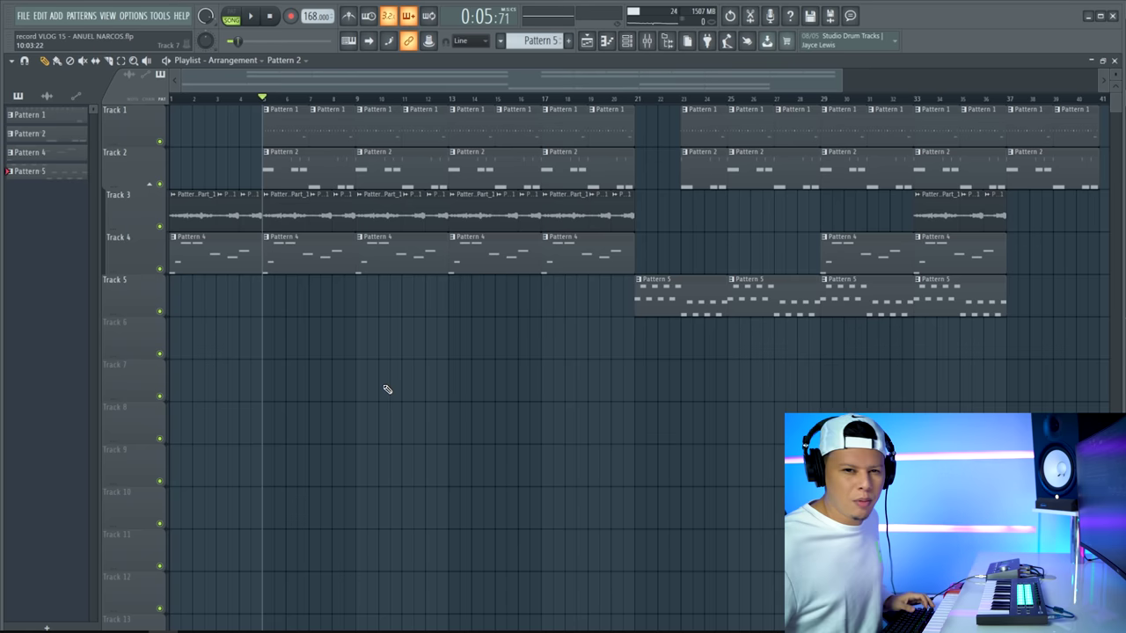
left_click(252, 18)
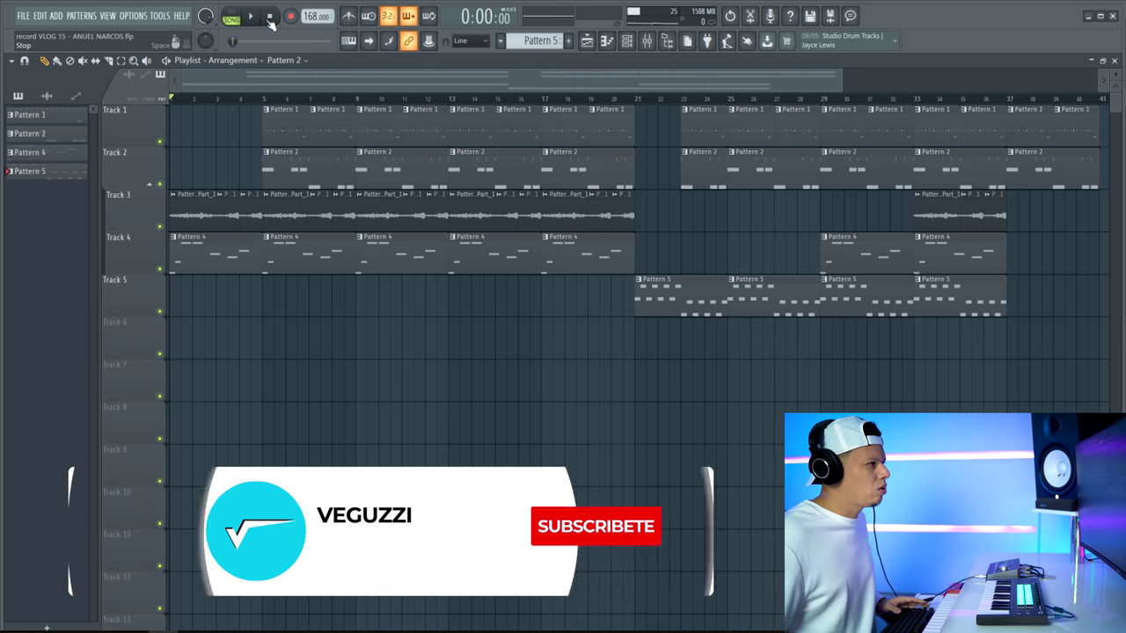